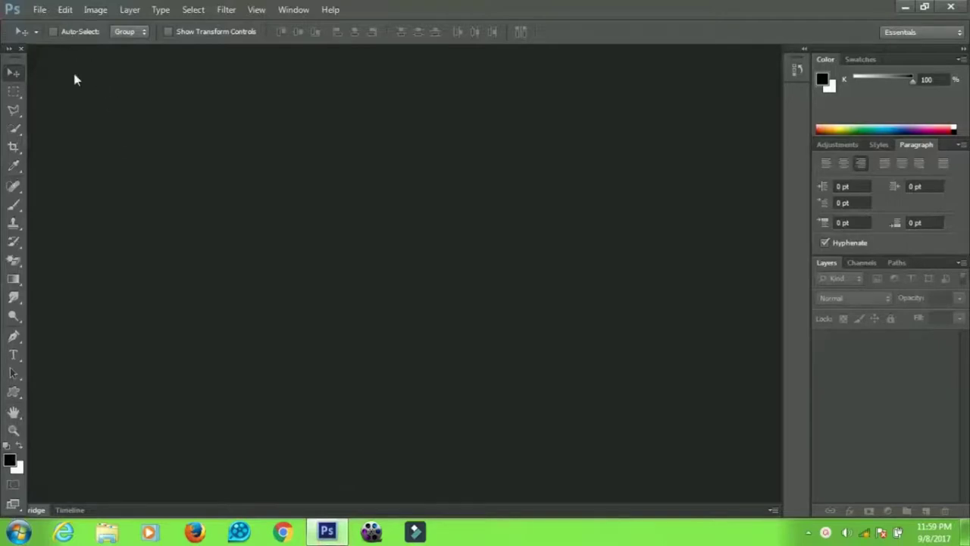
- Create a new 1280×720 pixel document at 300 pixels/inch via File > New
click(39, 9)
click(53, 28)
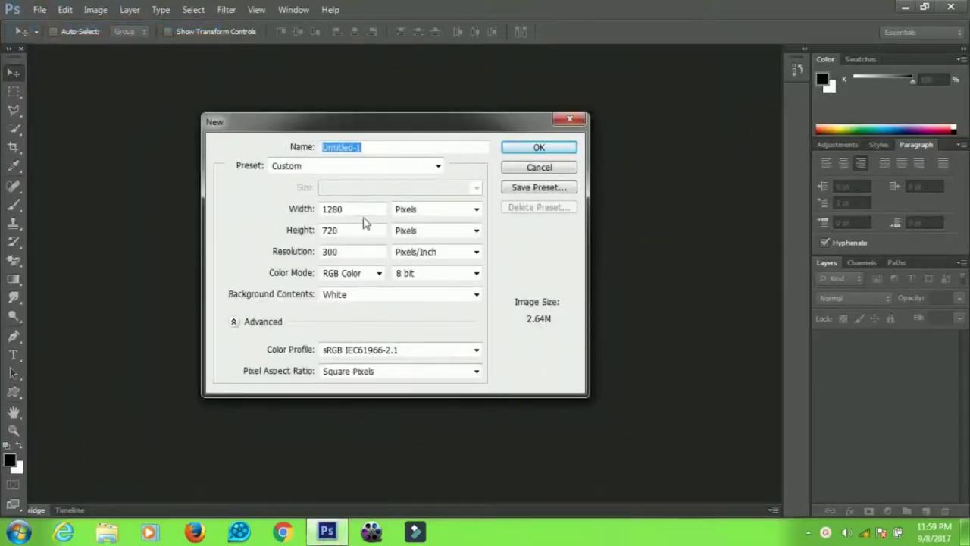
drag(365, 215, 292, 212)
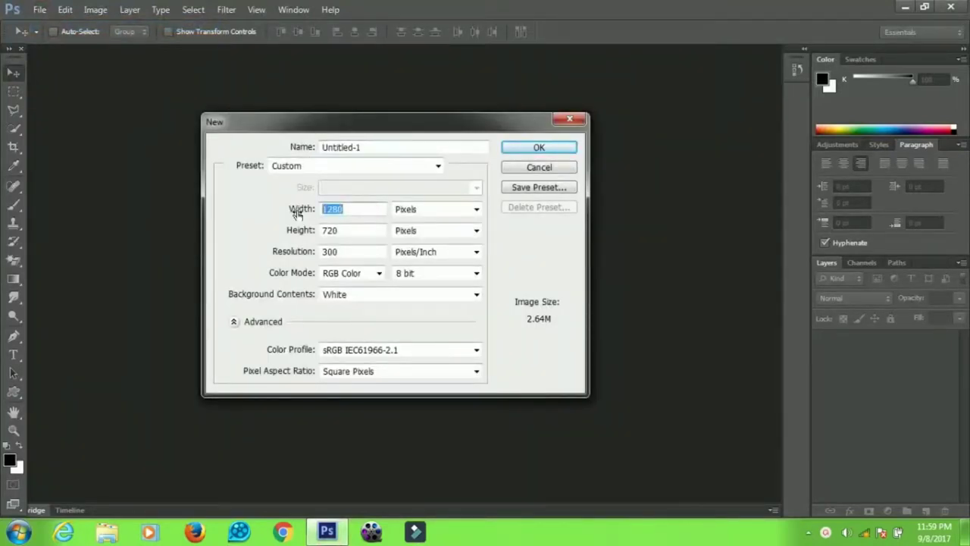
click(351, 229)
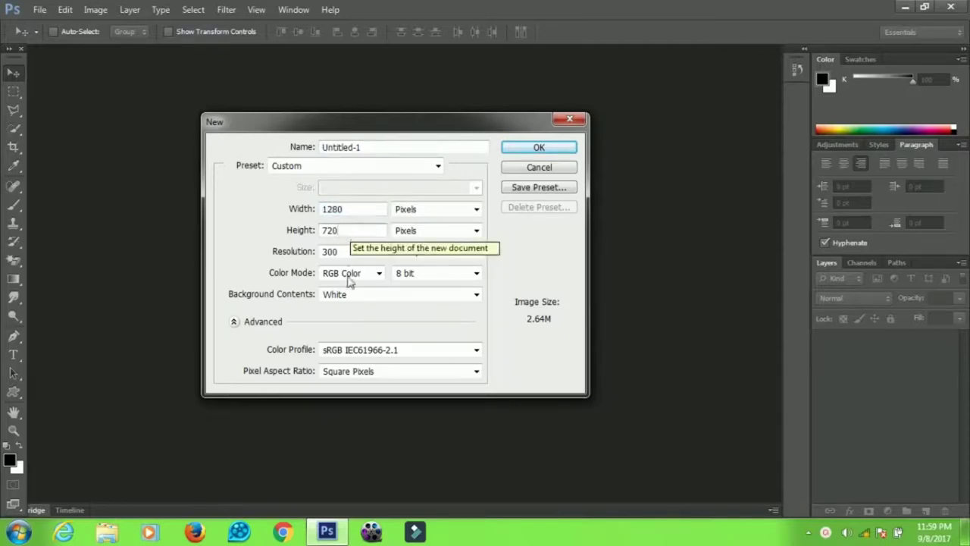
drag(335, 253, 325, 257)
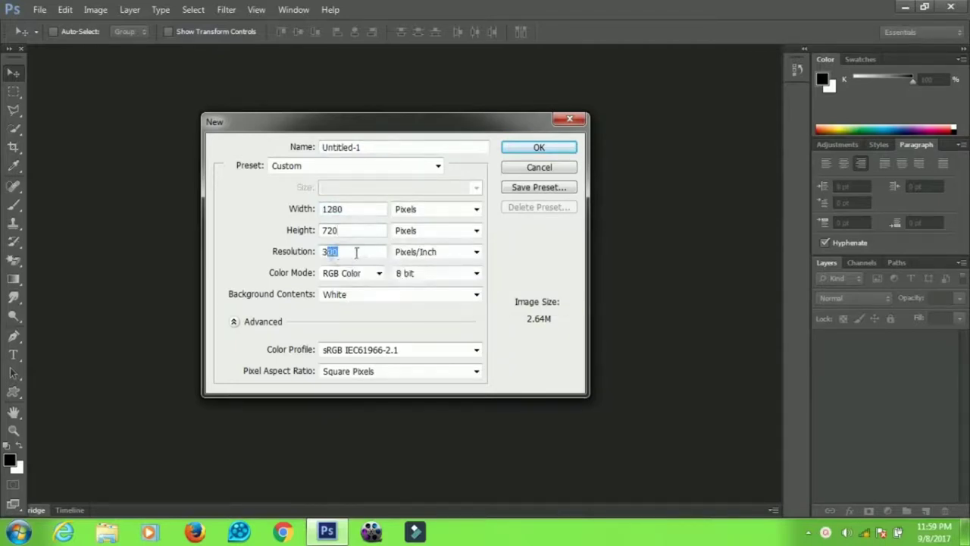
click(531, 147)
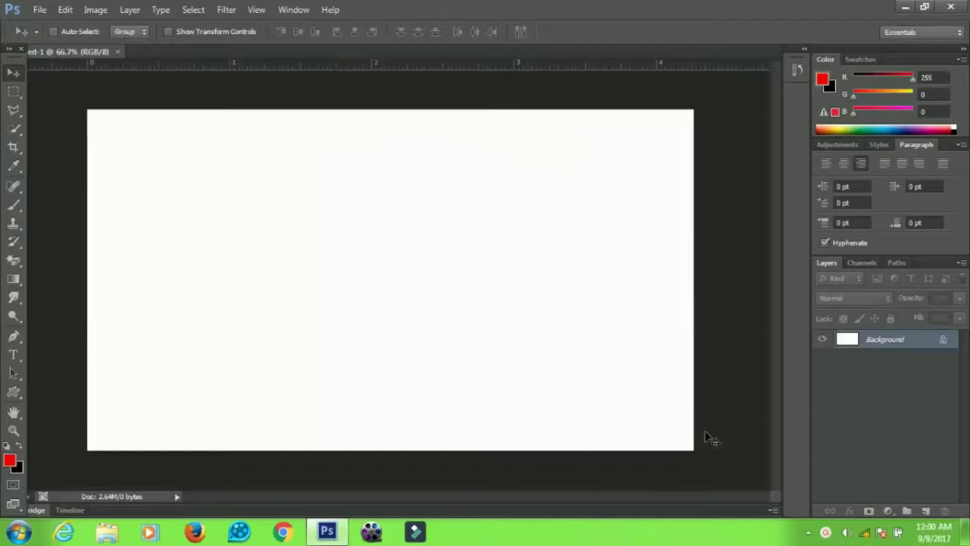
- Add a Solid Color fill layer in dark red, hex 710000
click(889, 511)
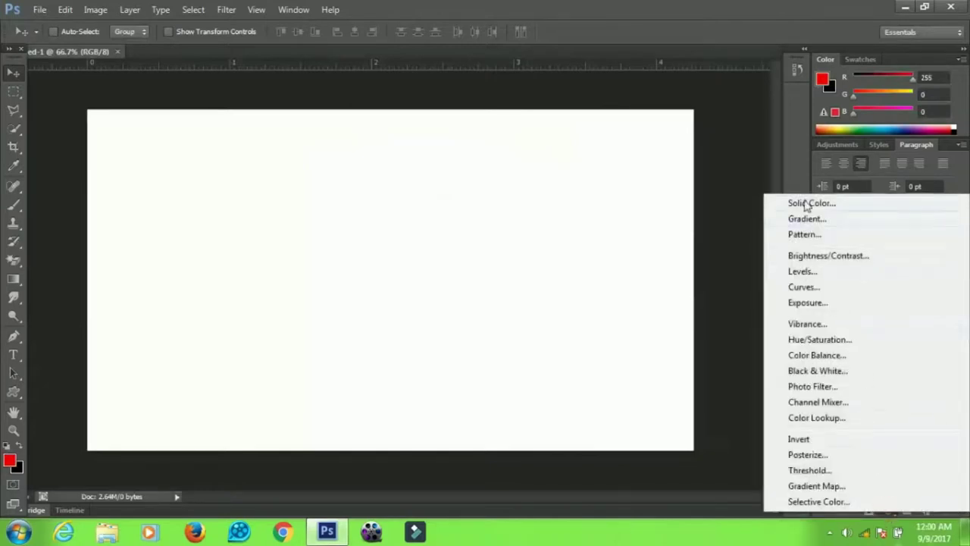
click(805, 205)
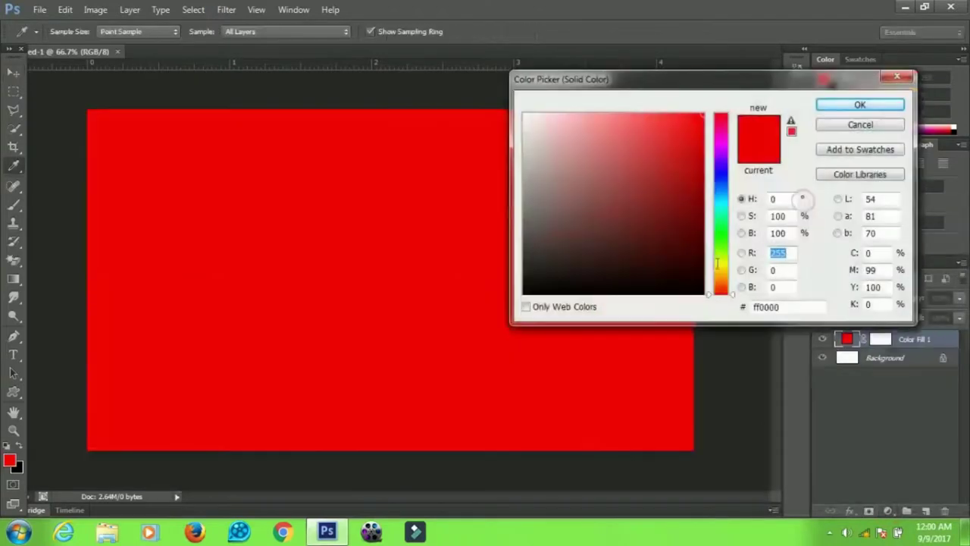
click(794, 306)
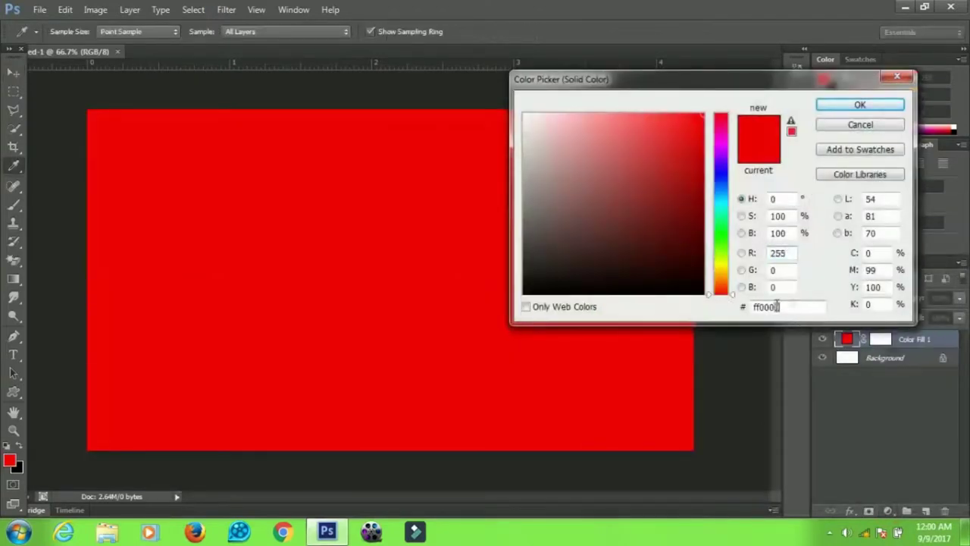
drag(794, 306, 753, 306)
text(71)
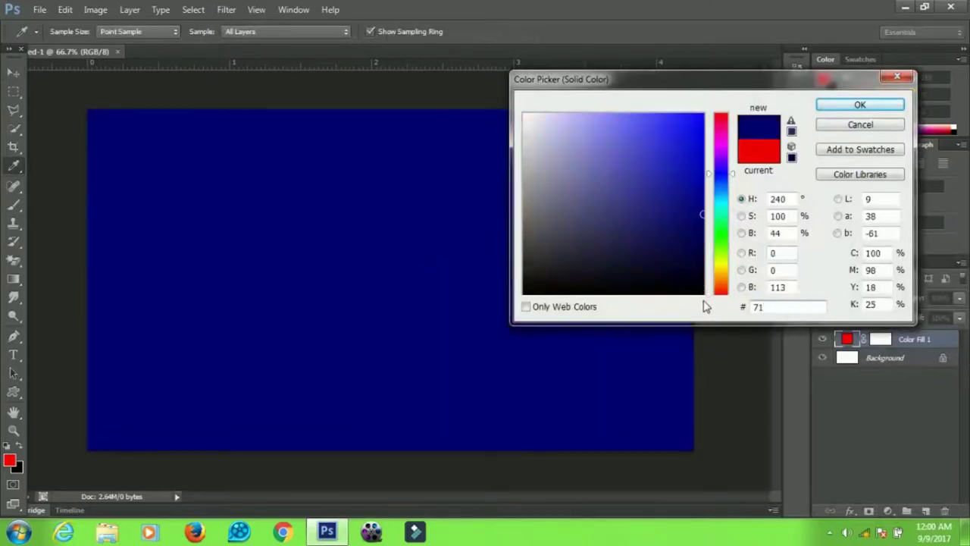
text(0000)
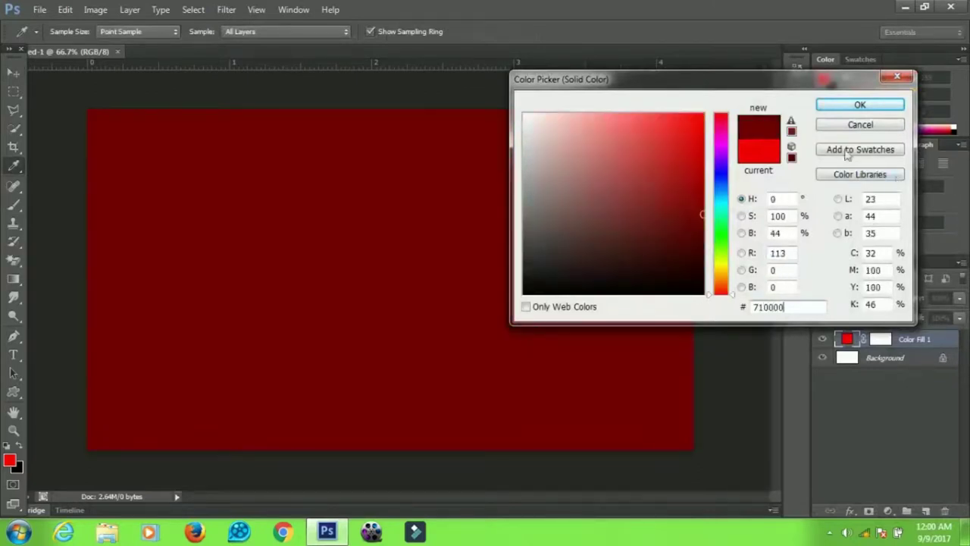
click(848, 107)
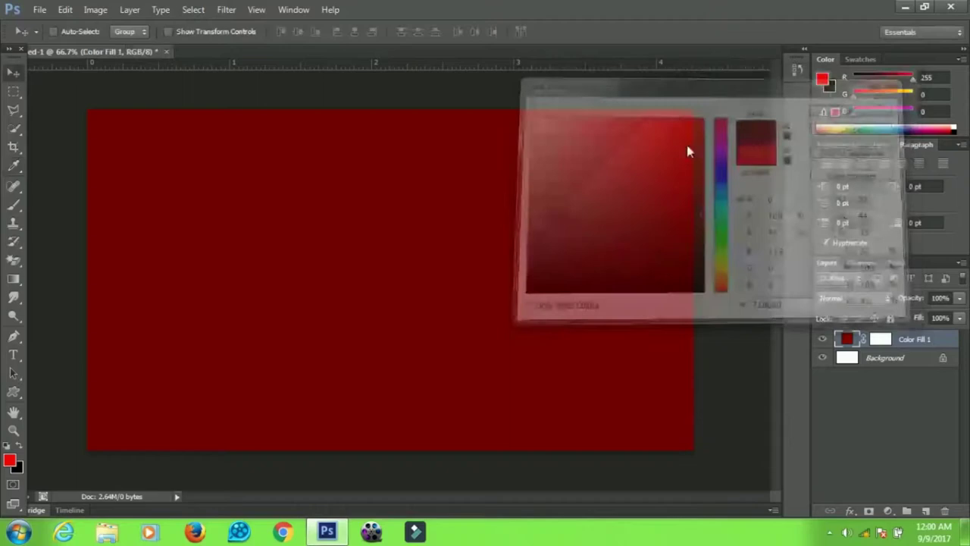
- Add a Gradient fill layer using the Black, White gradient preset
click(888, 510)
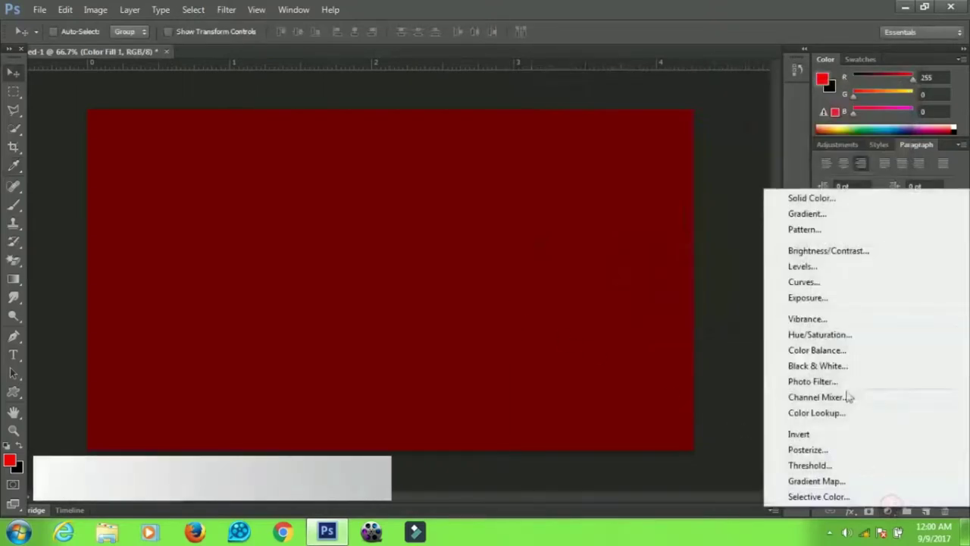
click(806, 213)
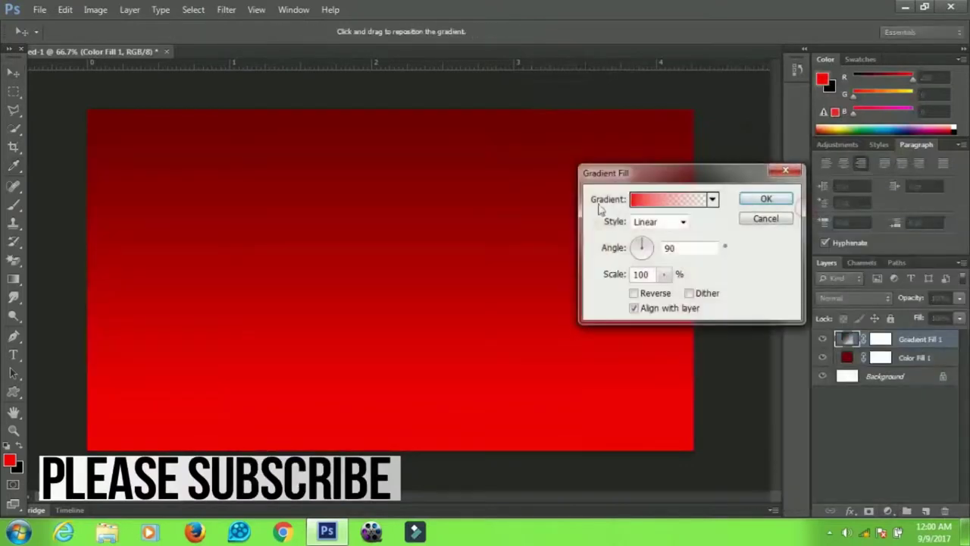
click(661, 201)
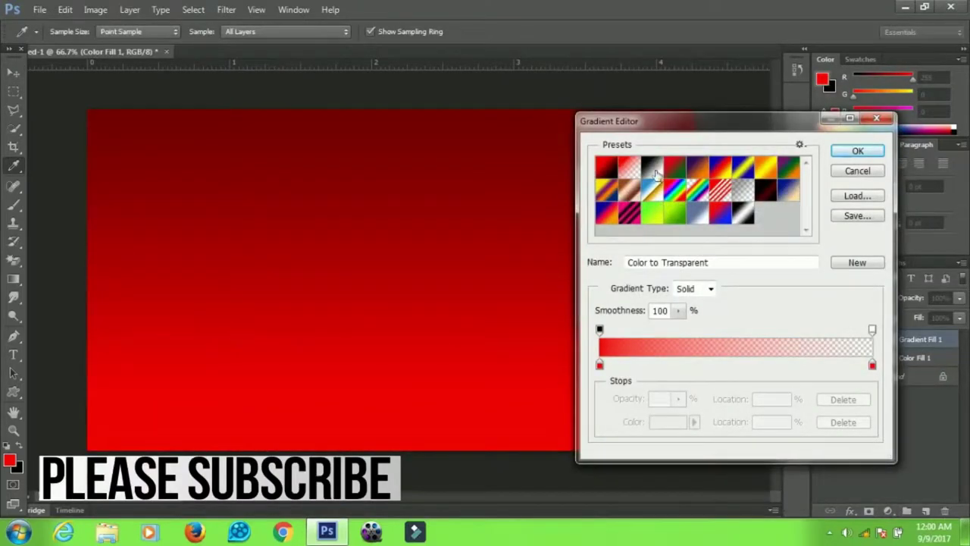
click(655, 173)
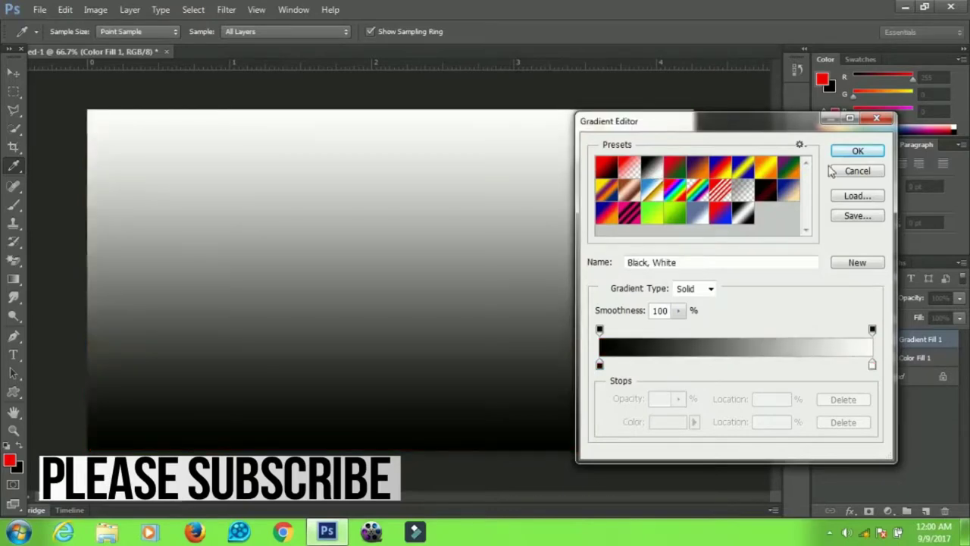
click(857, 150)
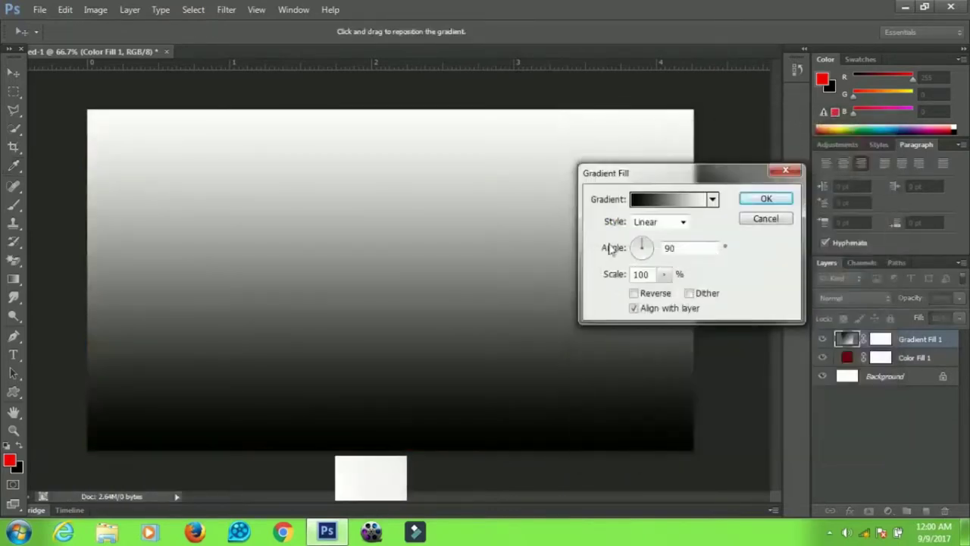
- Make the gradient radial, reversed and scaled to about 268%, blended in Overlay mode
click(653, 227)
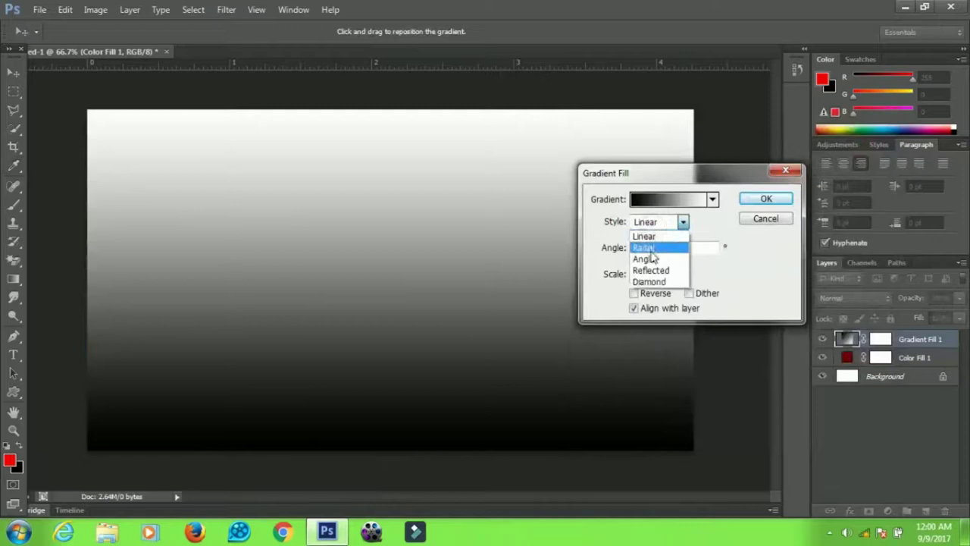
click(650, 249)
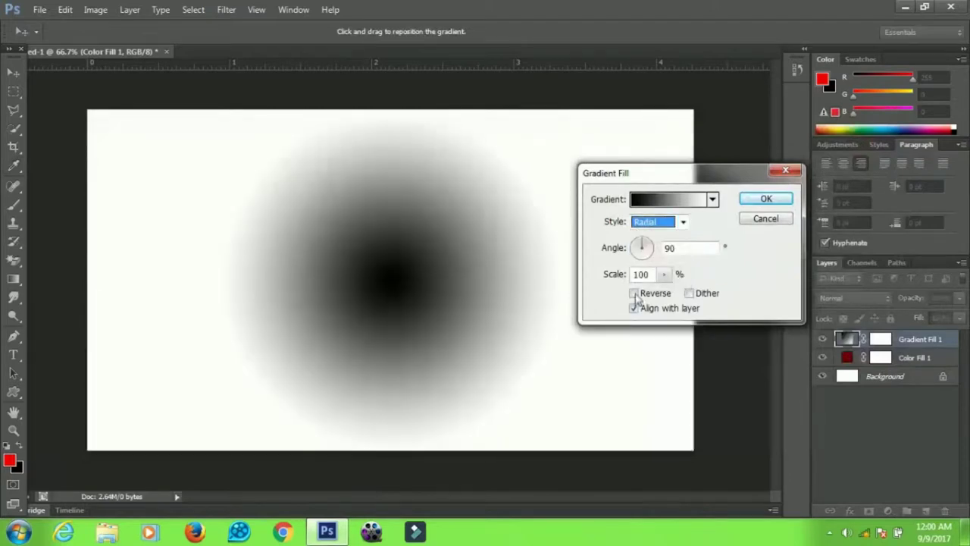
click(634, 293)
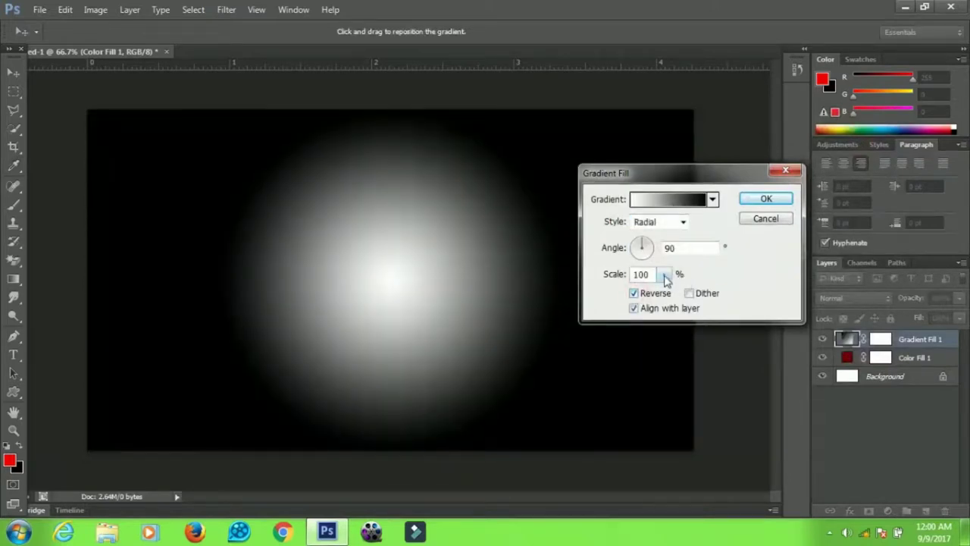
drag(664, 279, 676, 296)
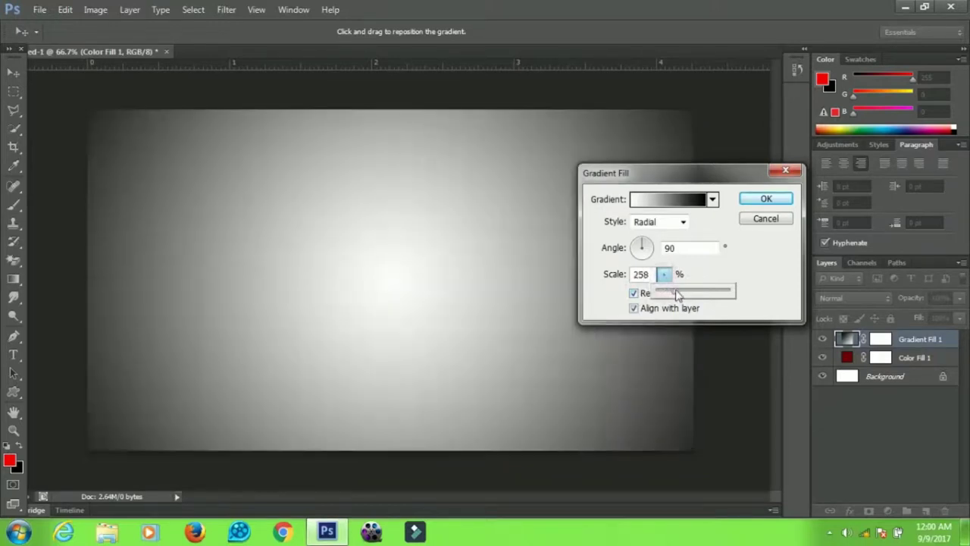
click(758, 197)
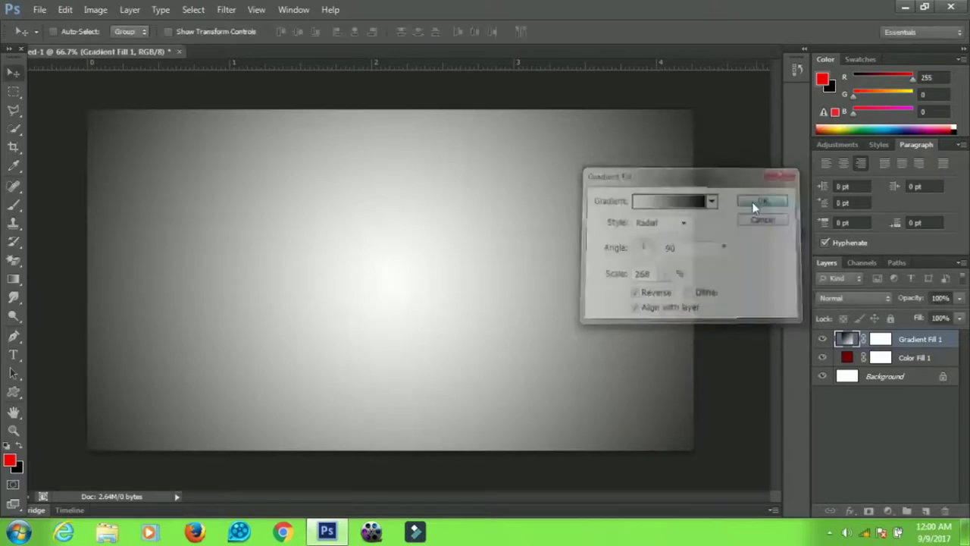
click(836, 296)
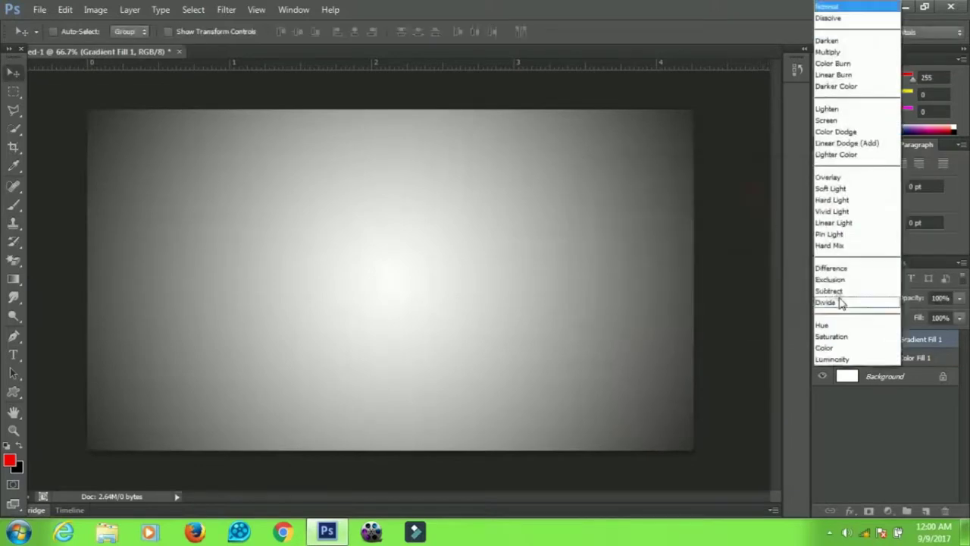
click(832, 179)
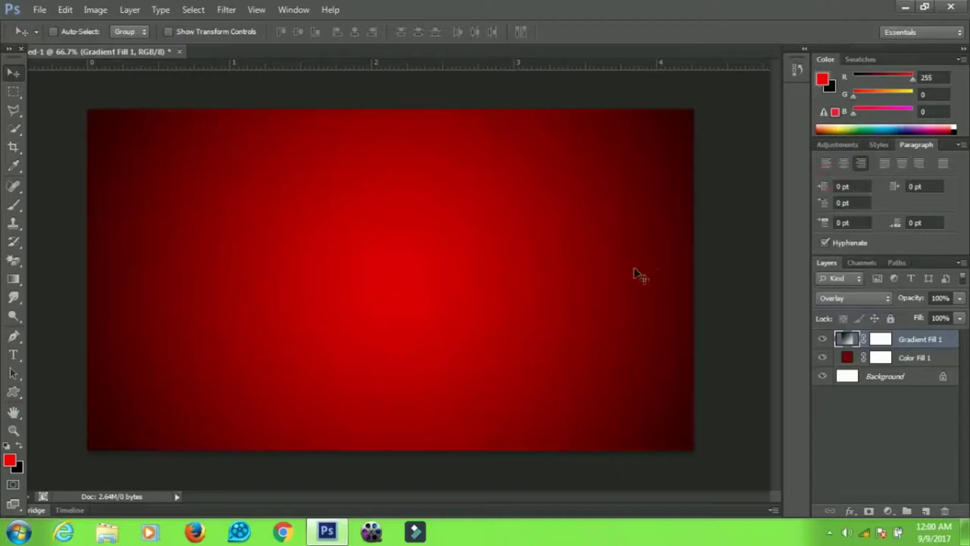
- Type a white letter G in Bebas Neue on the canvas
key(t)
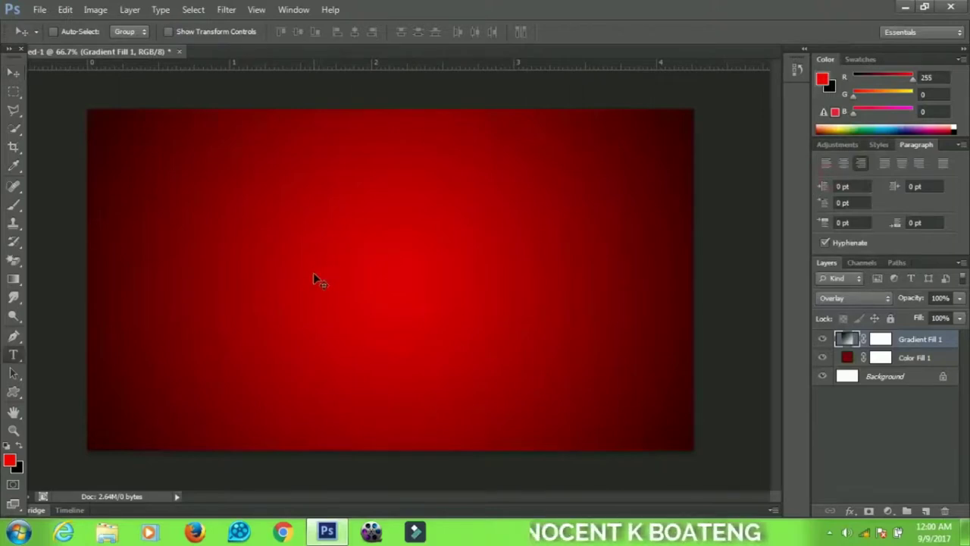
click(232, 306)
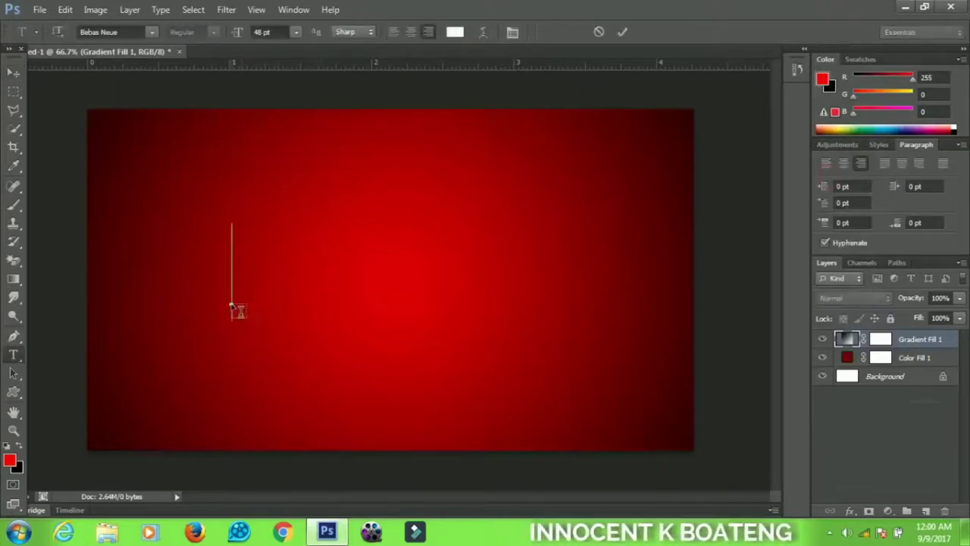
click(130, 30)
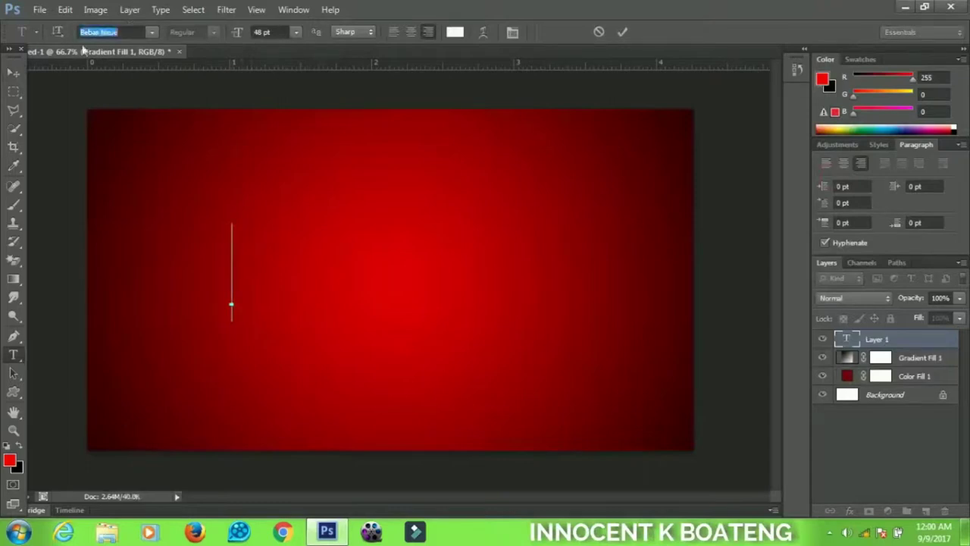
click(237, 286)
text(G)
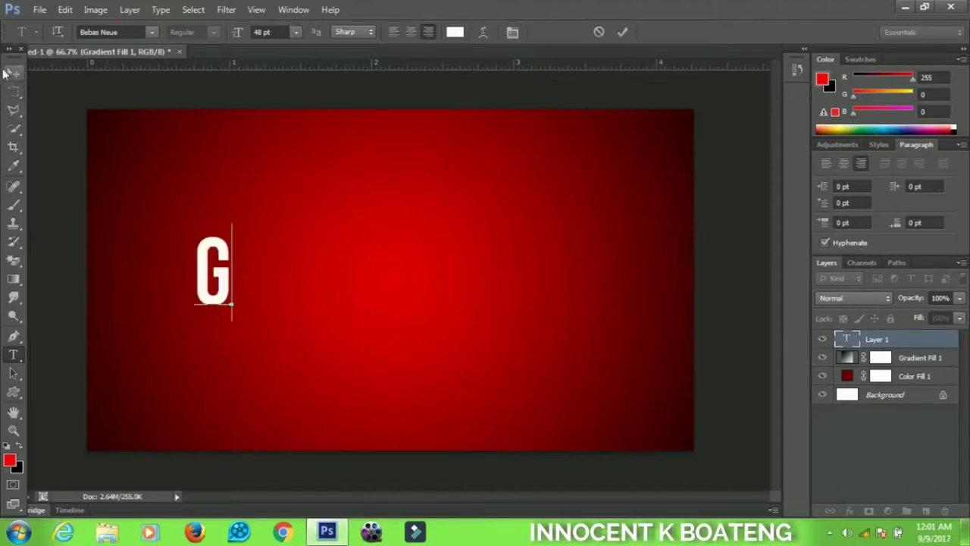
click(11, 76)
- Scale the G up to about 256% and move it to the canvas centre
key(ctrl+t)
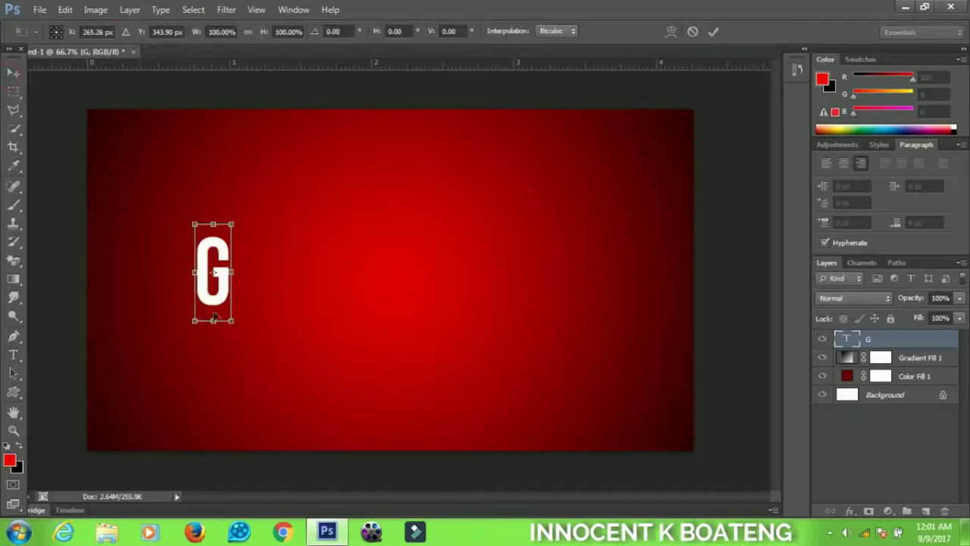
drag(234, 321, 314, 389)
key(Return)
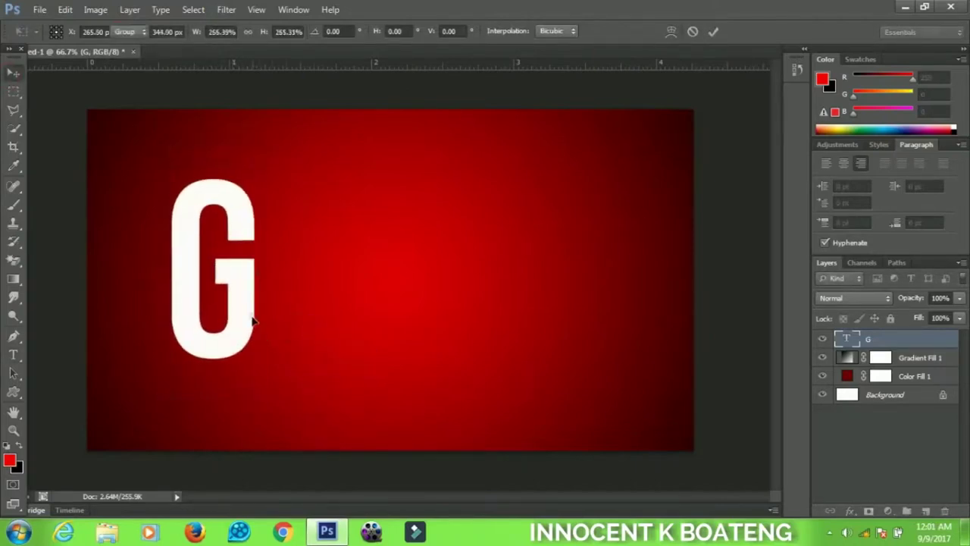
drag(254, 319, 382, 280)
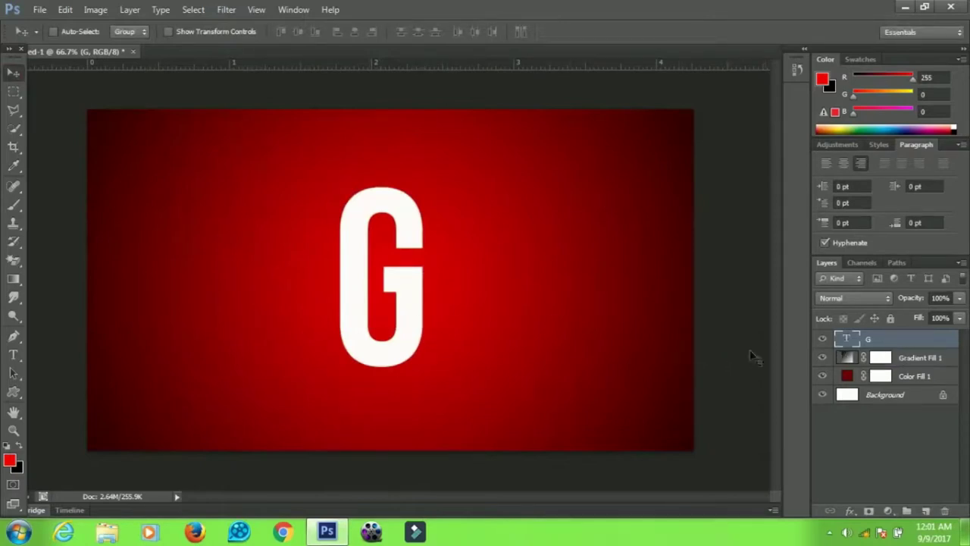
- Set the G layer's Fill to 0%
click(961, 319)
drag(892, 339, 867, 342)
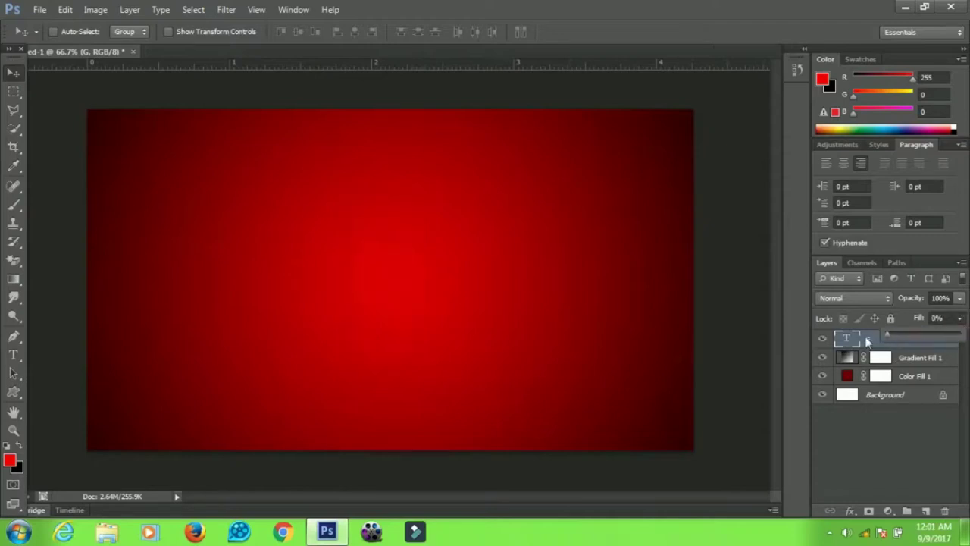
click(874, 347)
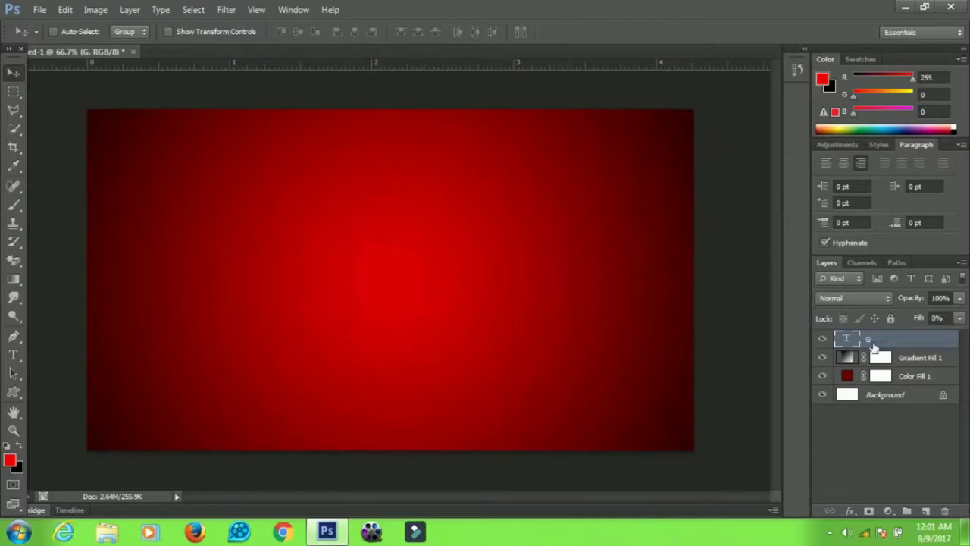
- Add a Pillow Emboss Bevel & Emboss to the G with increased depth
right_click(874, 347)
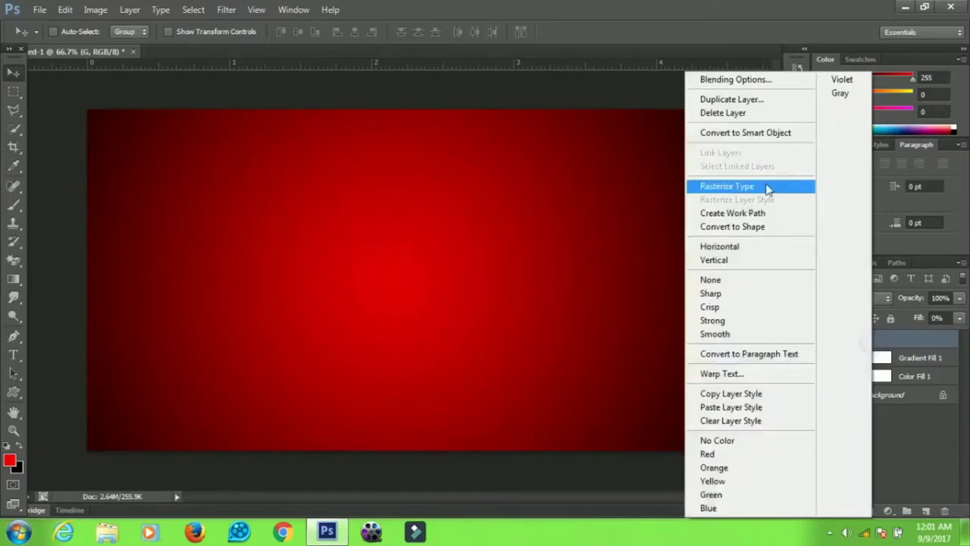
click(729, 84)
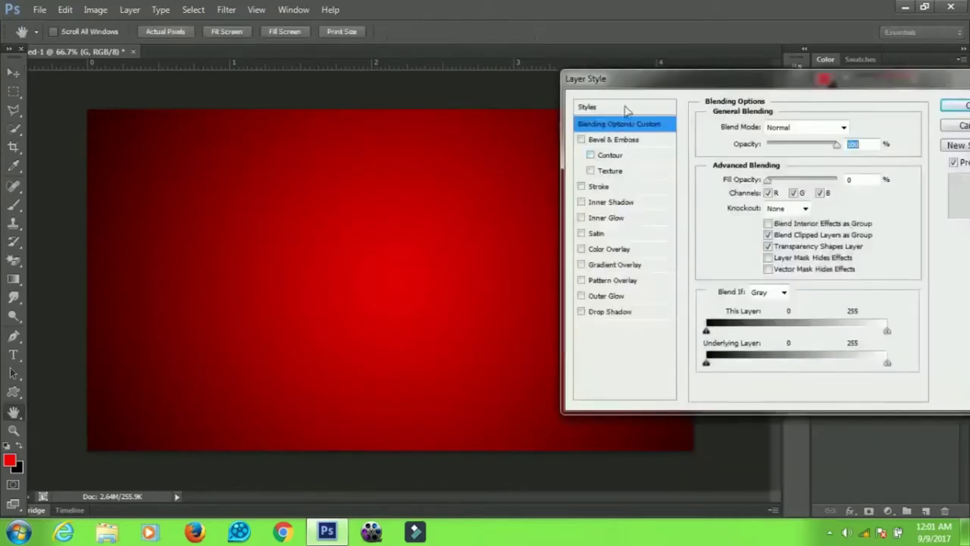
drag(644, 83, 651, 94)
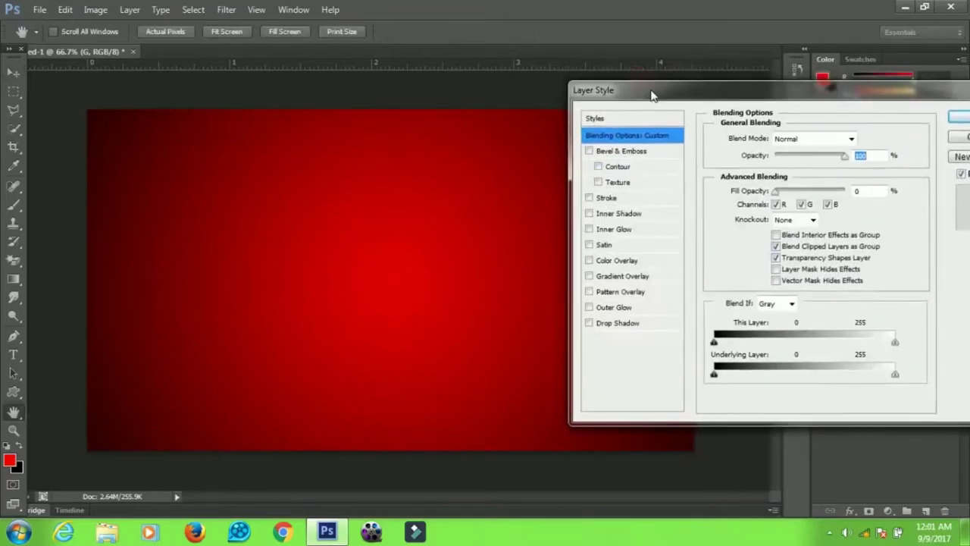
click(628, 154)
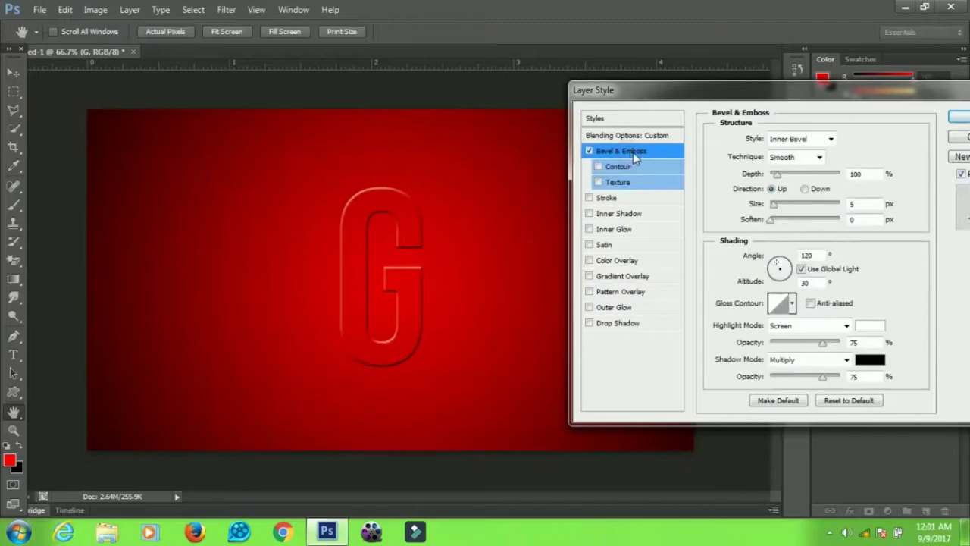
click(809, 141)
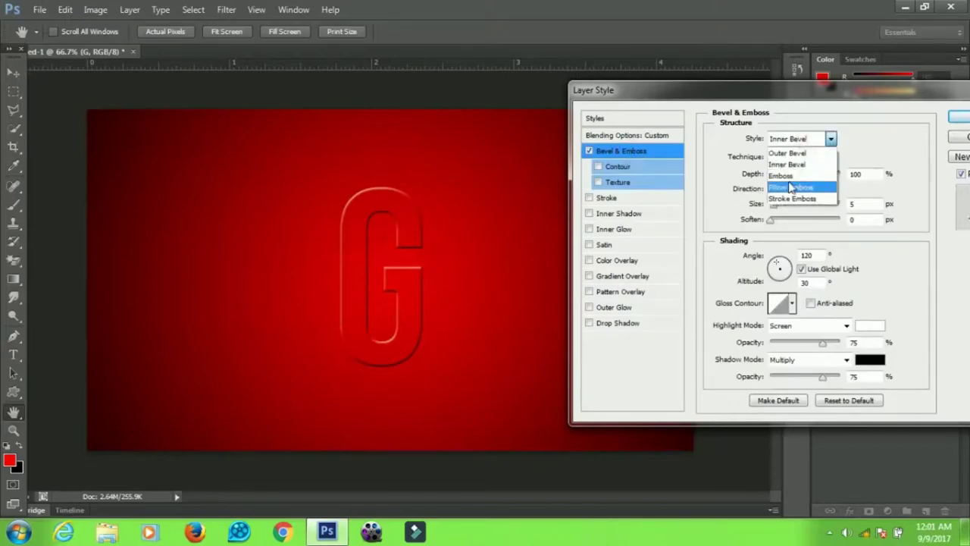
click(791, 187)
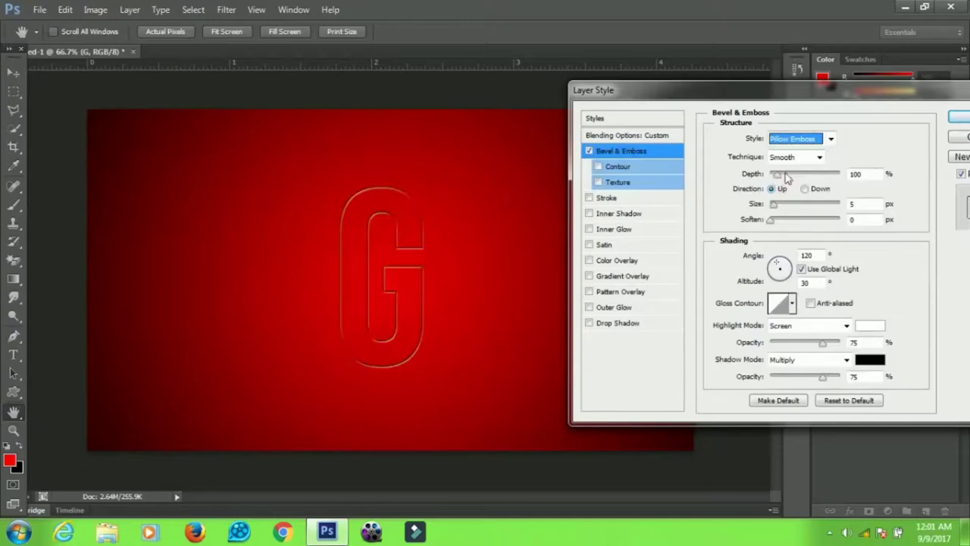
drag(776, 174, 829, 178)
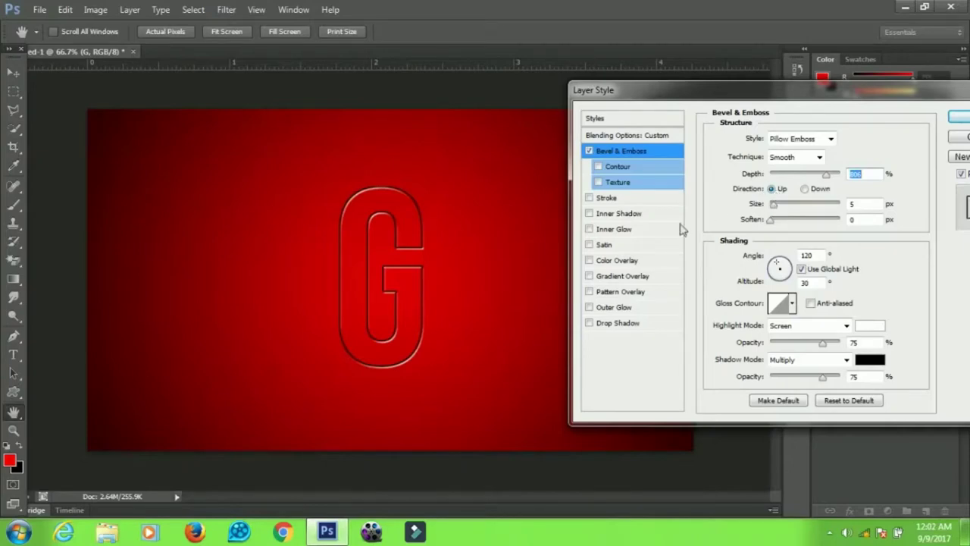
- Add a 3 px pure red (R 255) Stroke positioned Inside the G
click(606, 199)
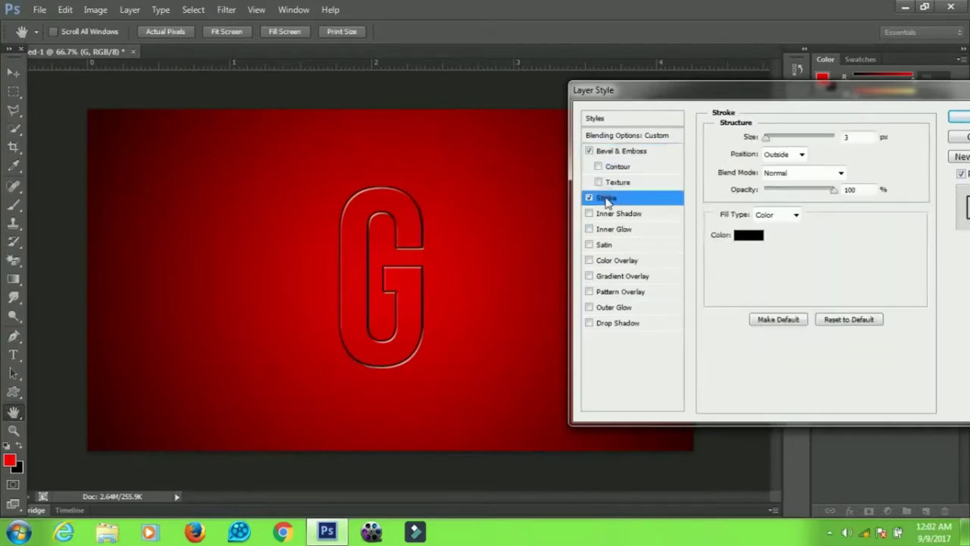
click(744, 238)
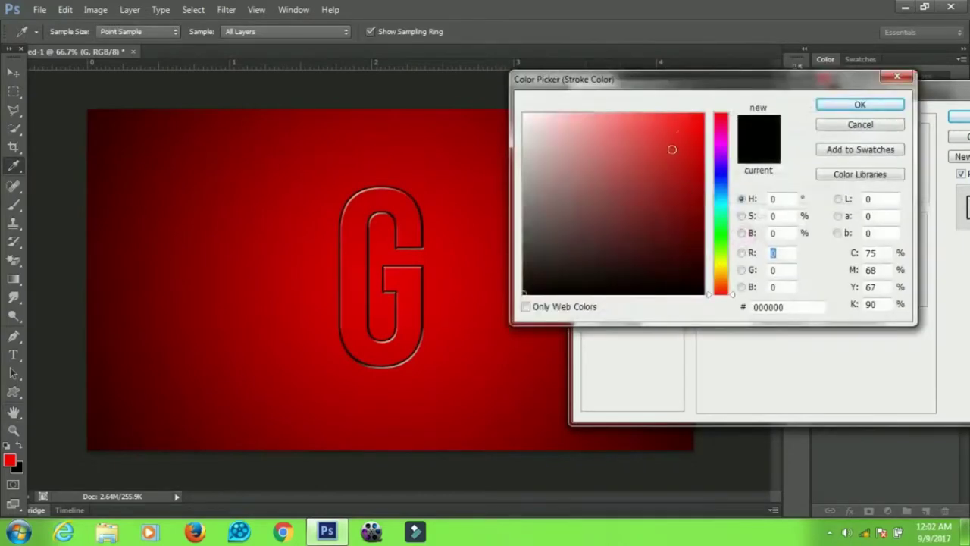
text(255)
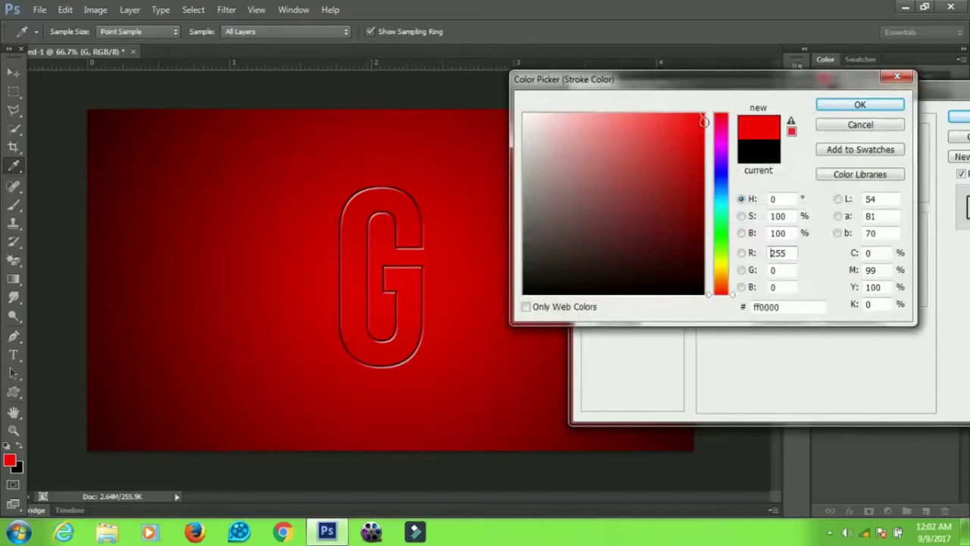
click(847, 109)
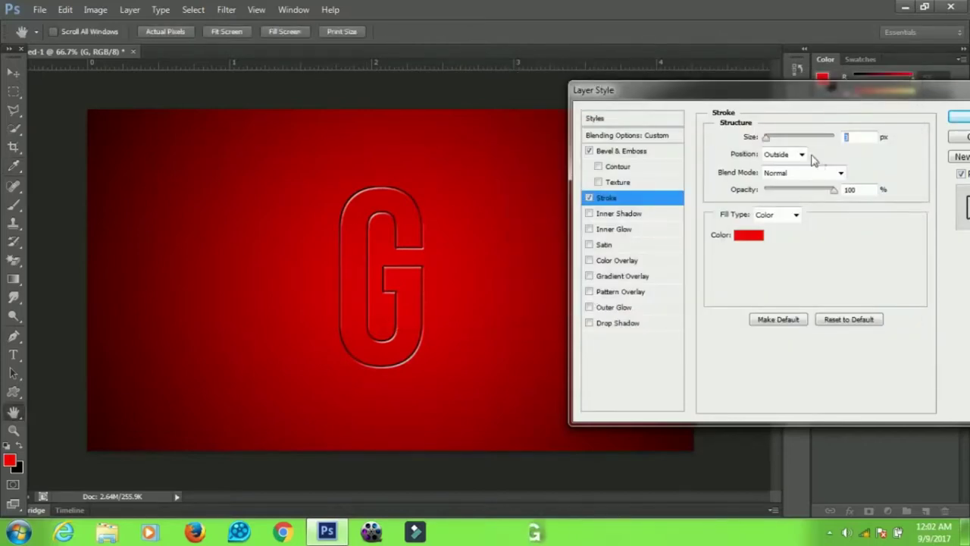
click(780, 155)
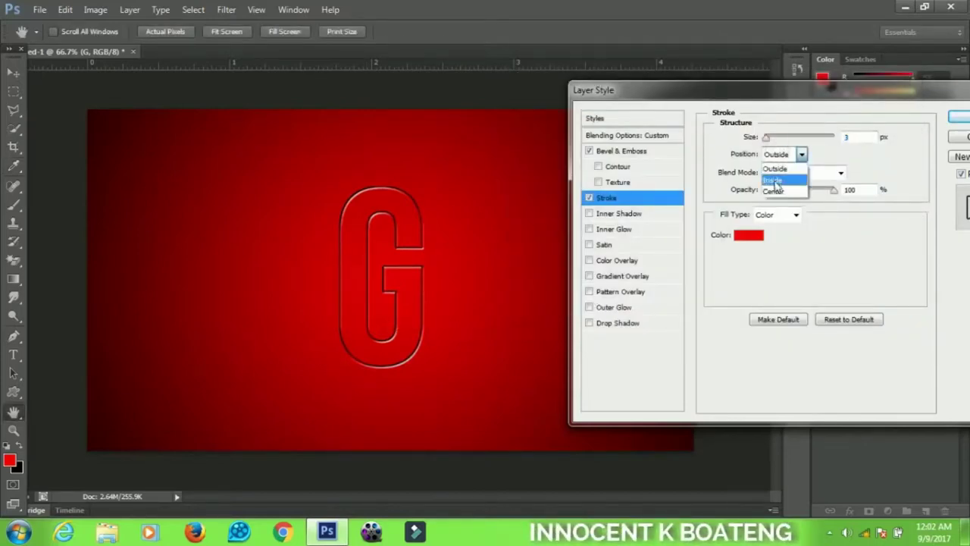
click(773, 179)
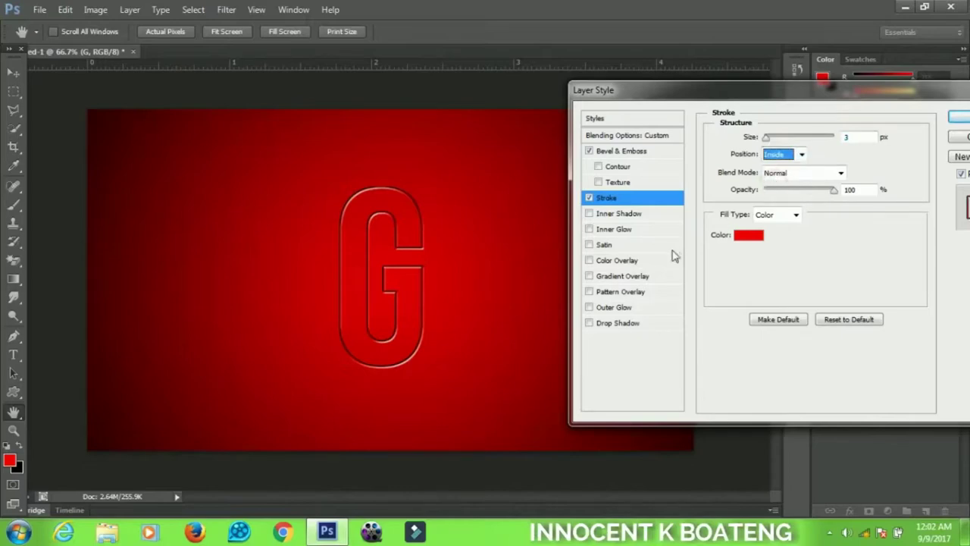
- Add an Inner Shadow to the G with its blend mode switched from Multiply to Normal
click(622, 215)
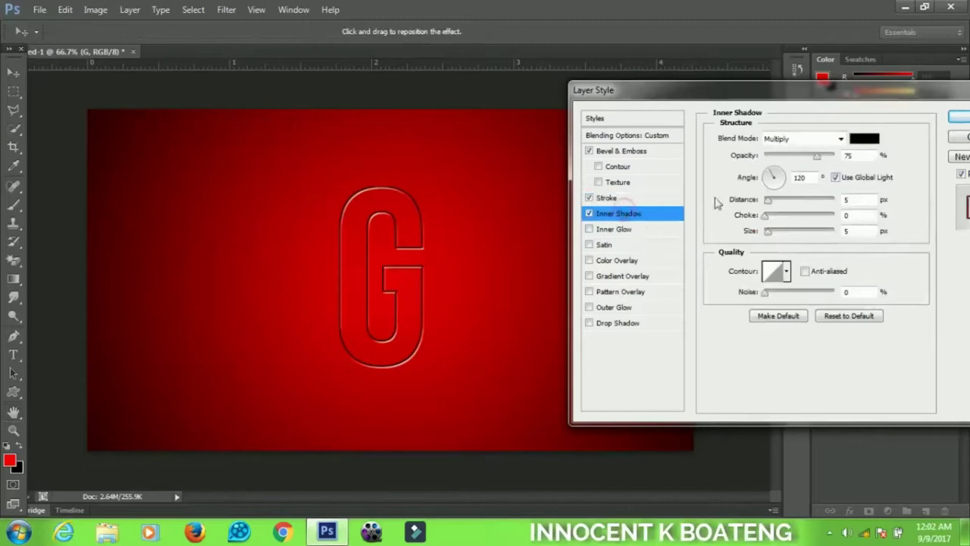
click(785, 139)
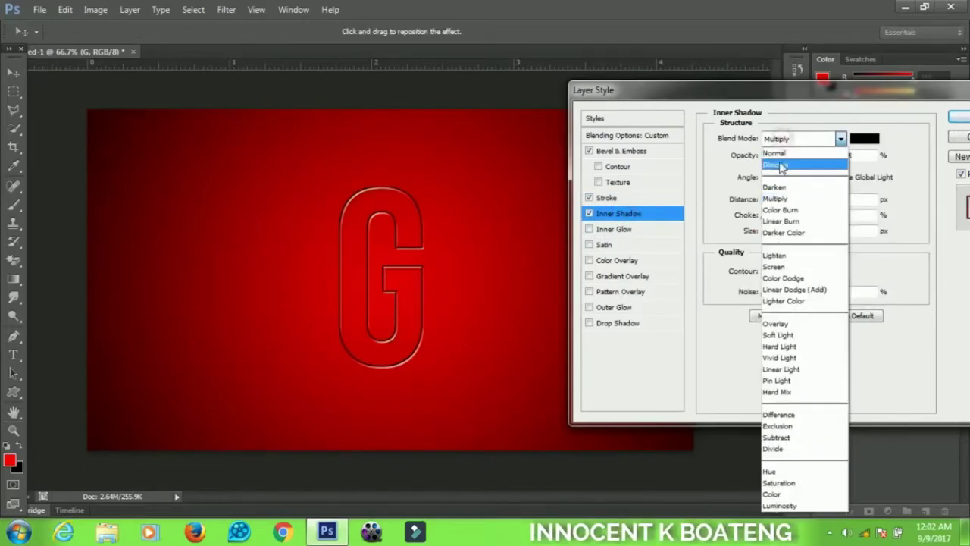
click(778, 154)
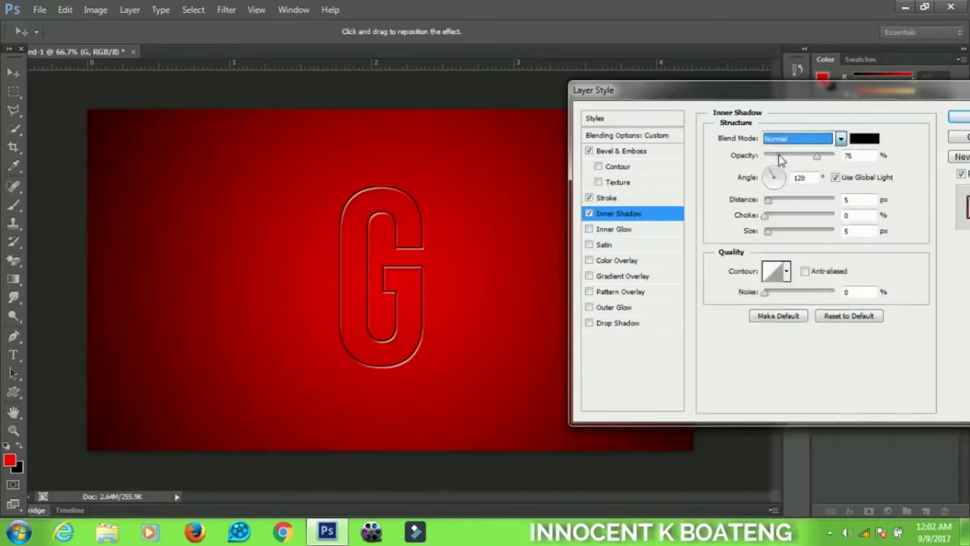
- Add a black–white–black Gradient Overlay with middle stop fcfafa, faded to about 13% opacity
click(610, 276)
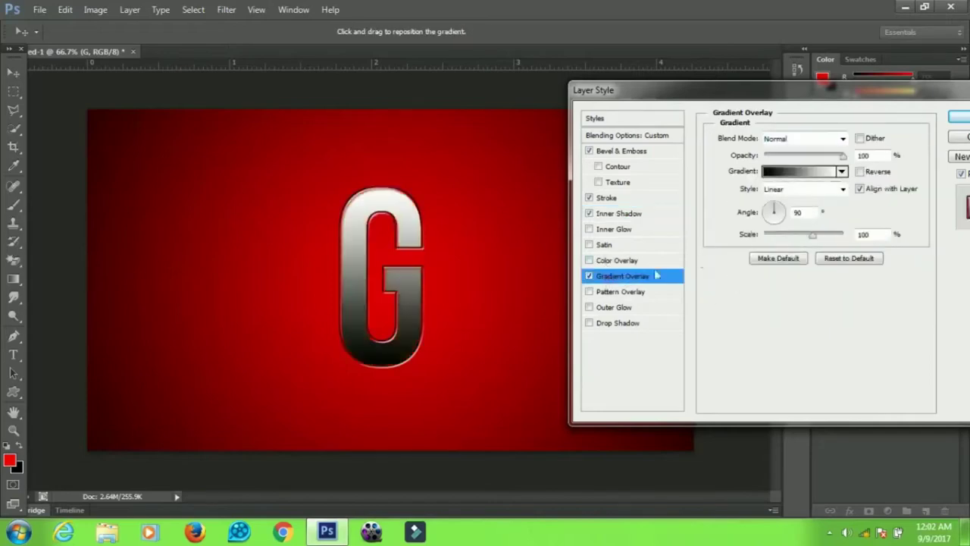
click(792, 172)
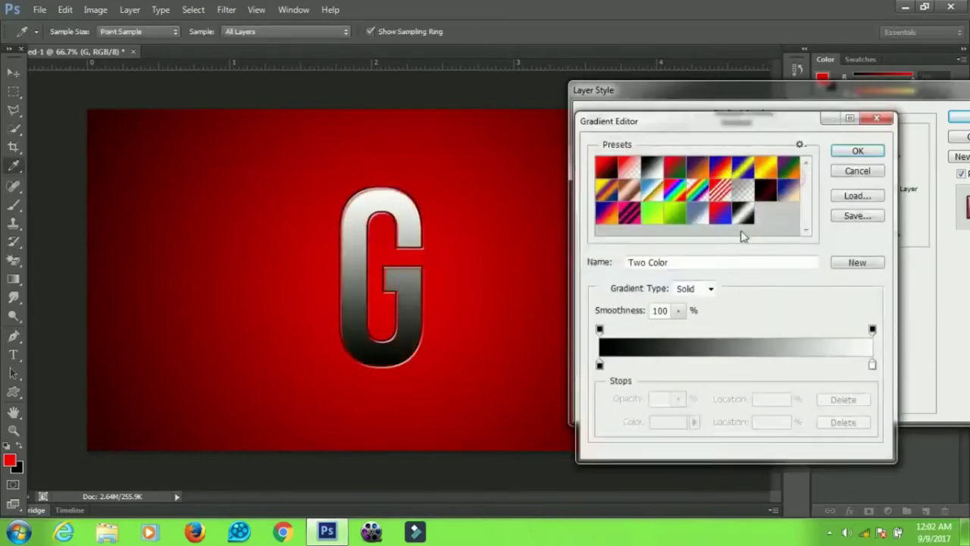
click(746, 218)
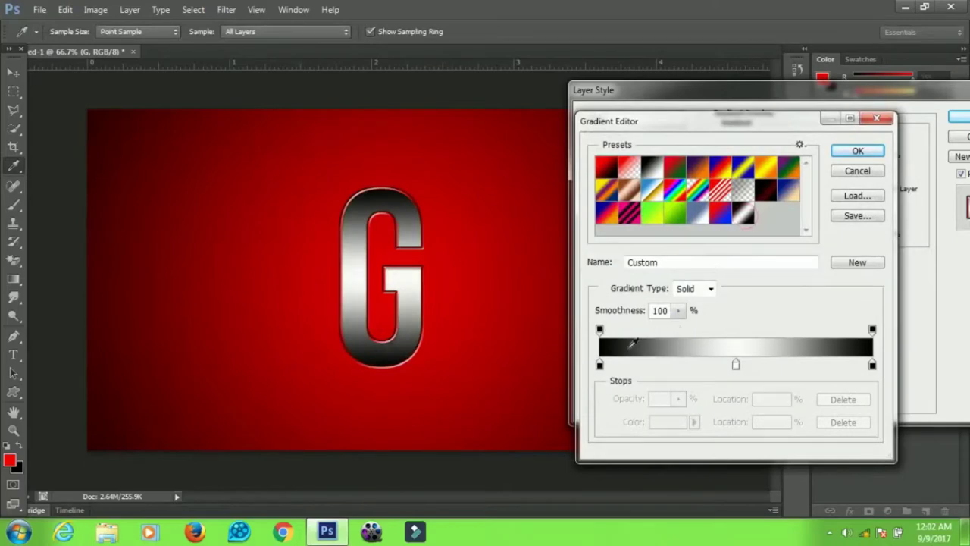
double_click(599, 366)
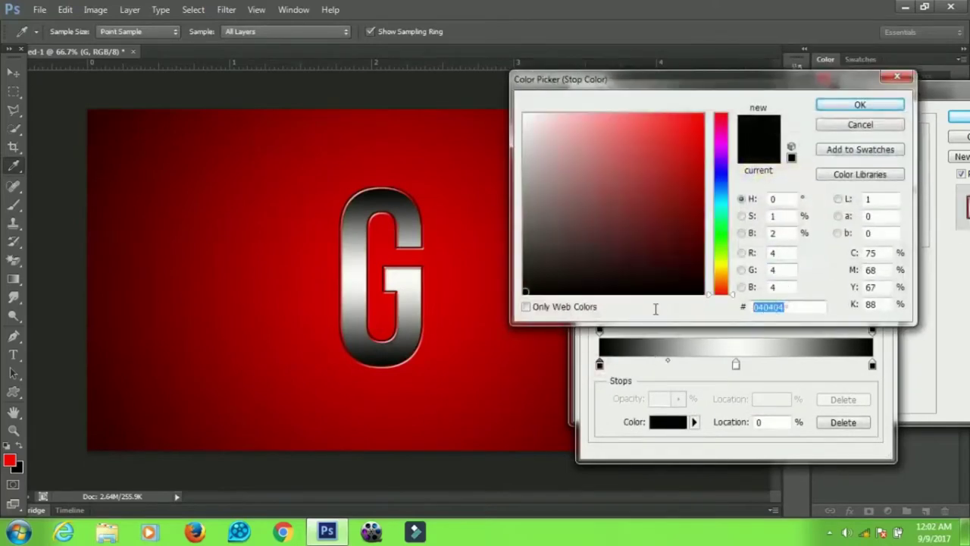
click(853, 105)
double_click(735, 365)
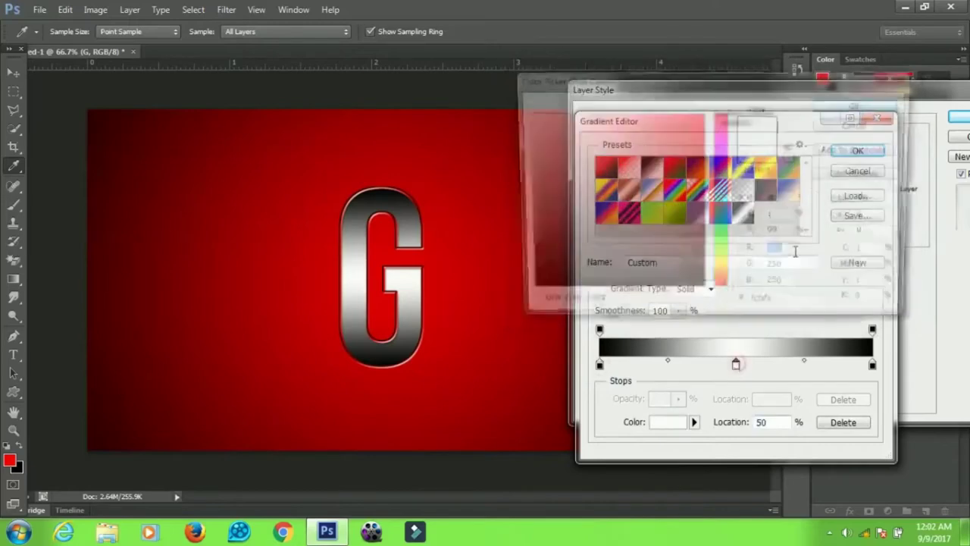
click(785, 307)
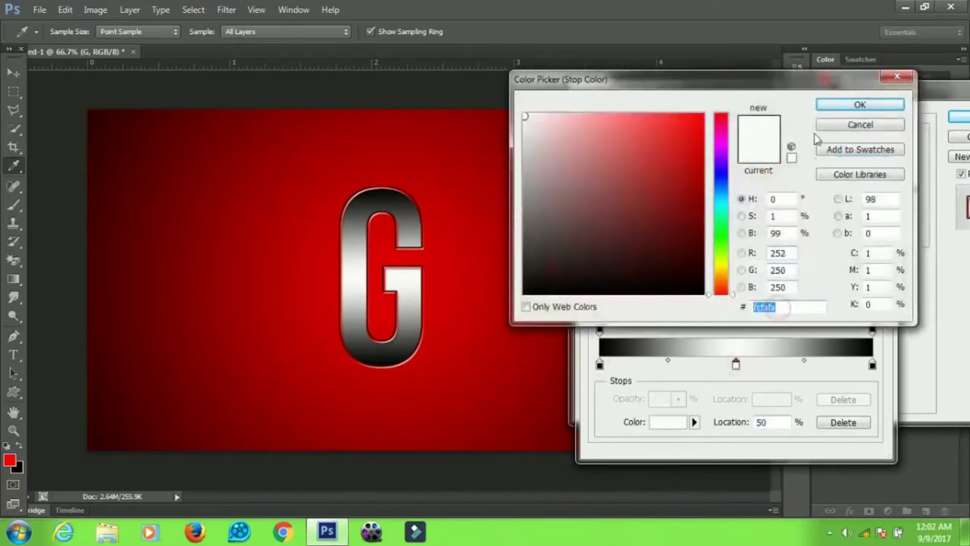
click(835, 105)
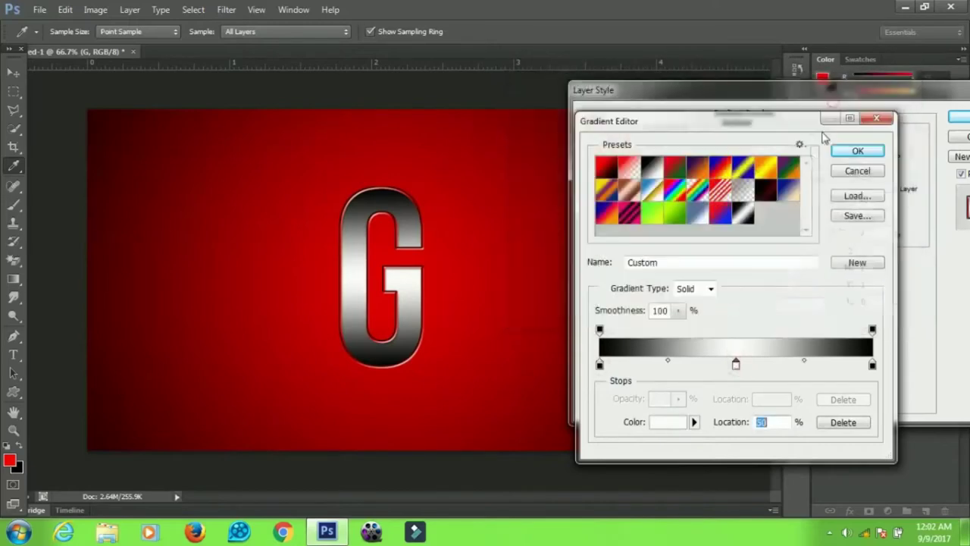
click(859, 151)
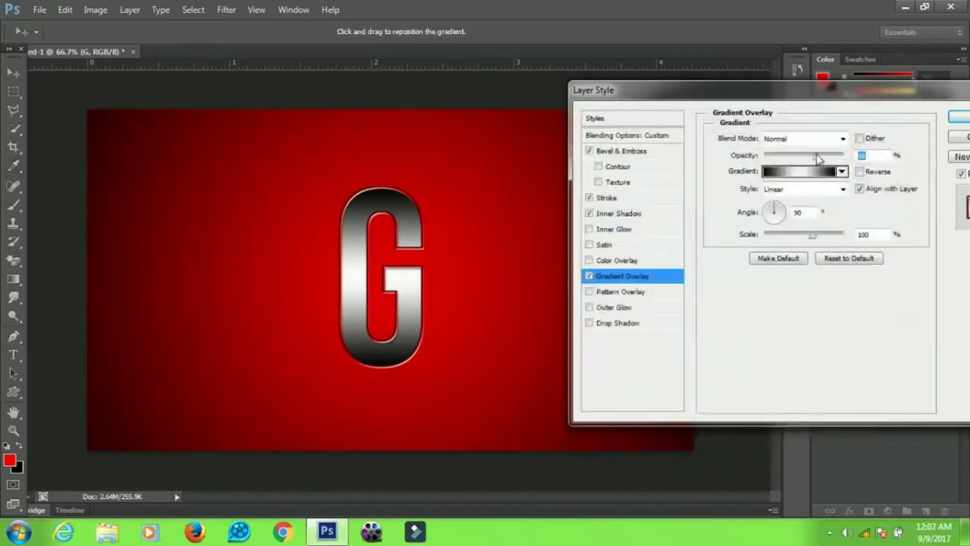
drag(817, 156, 781, 159)
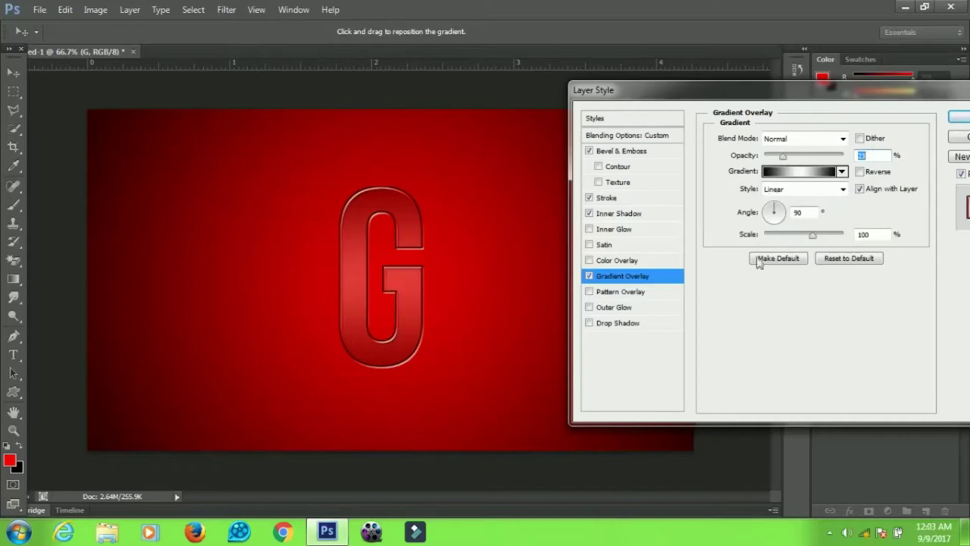
- Add a cyan (00e0f4) Screen Outer Glow to the G and apply the layer styles
click(613, 310)
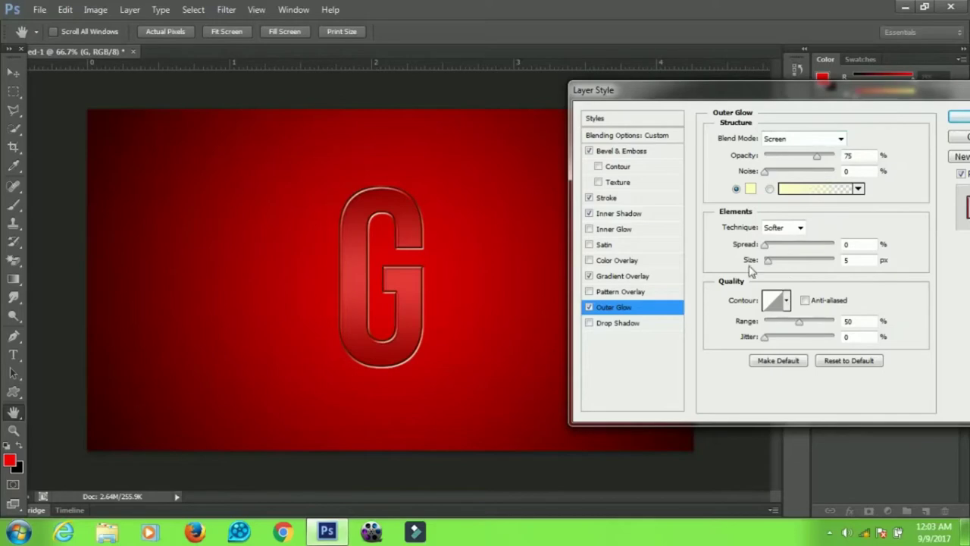
click(749, 189)
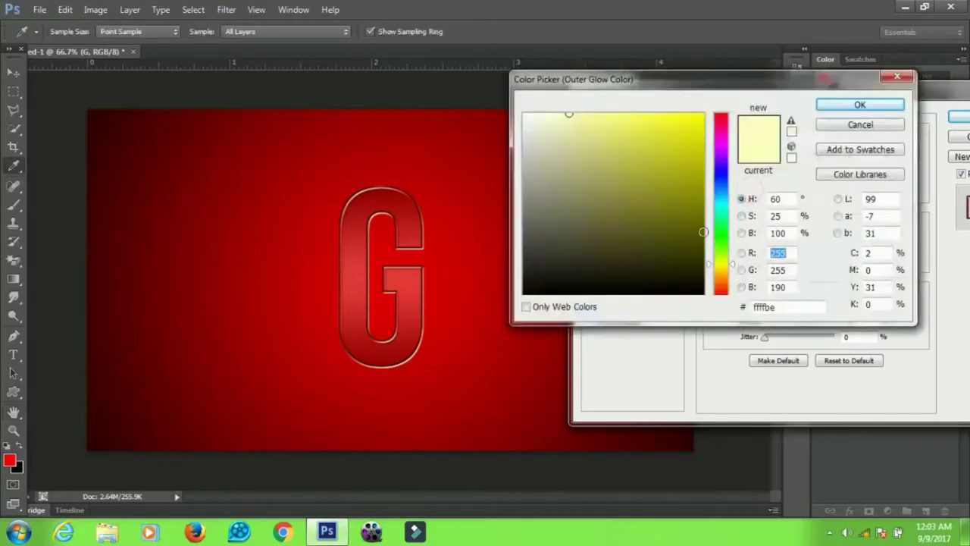
drag(720, 223, 719, 201)
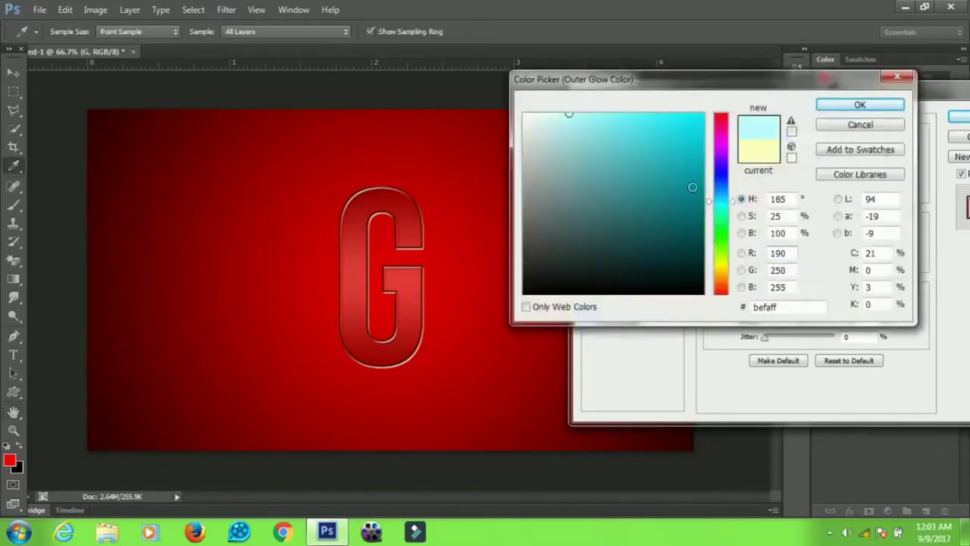
drag(690, 168, 704, 120)
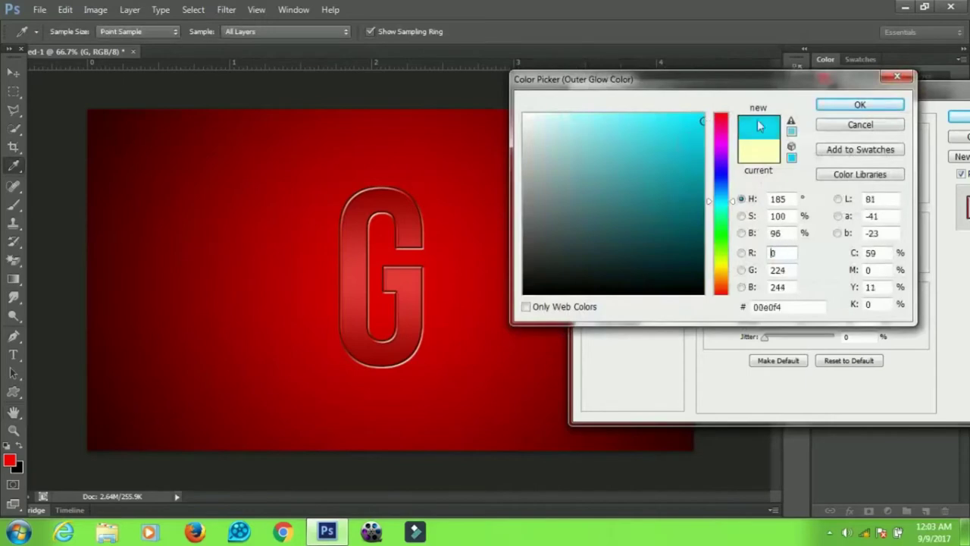
click(834, 106)
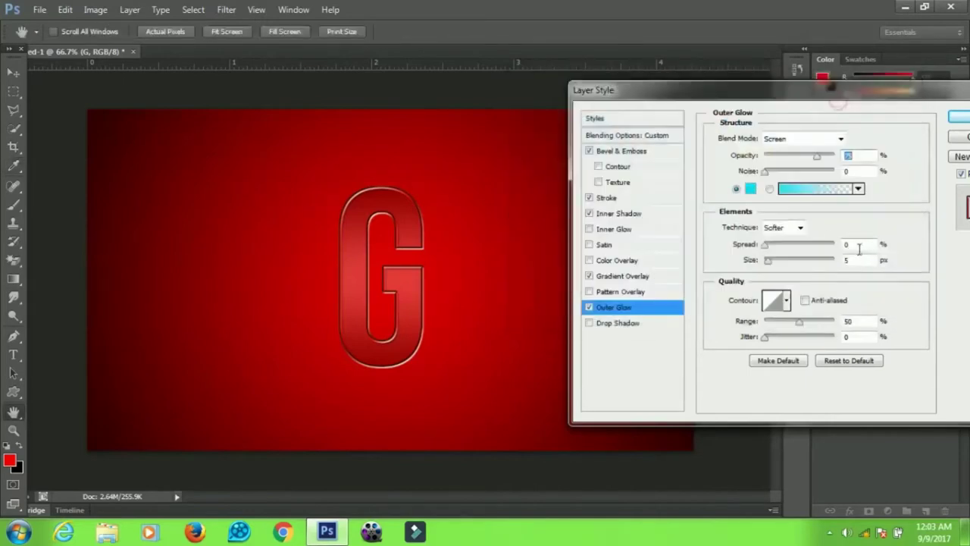
drag(828, 91, 669, 122)
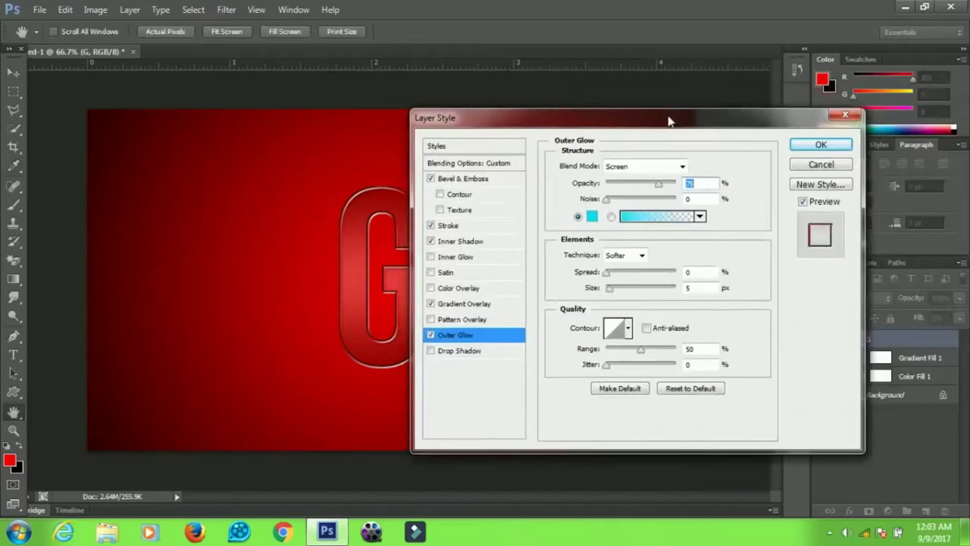
click(808, 147)
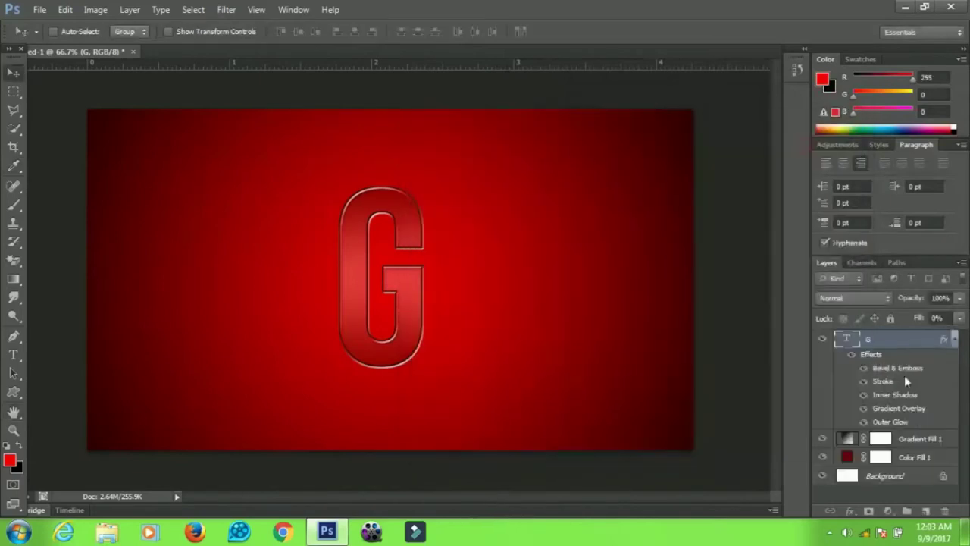
- Move the G left and duplicate it into an L placed just to its right
click(955, 340)
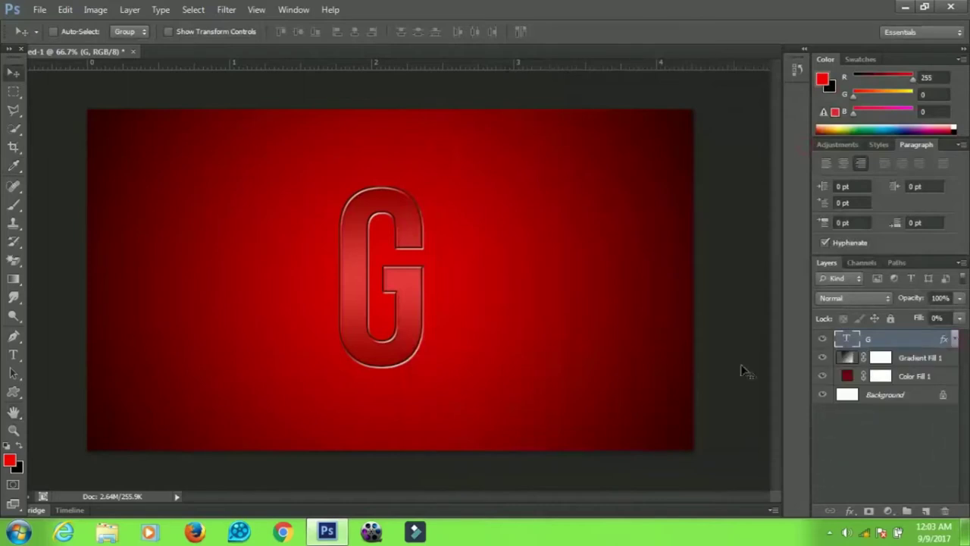
drag(415, 327, 265, 325)
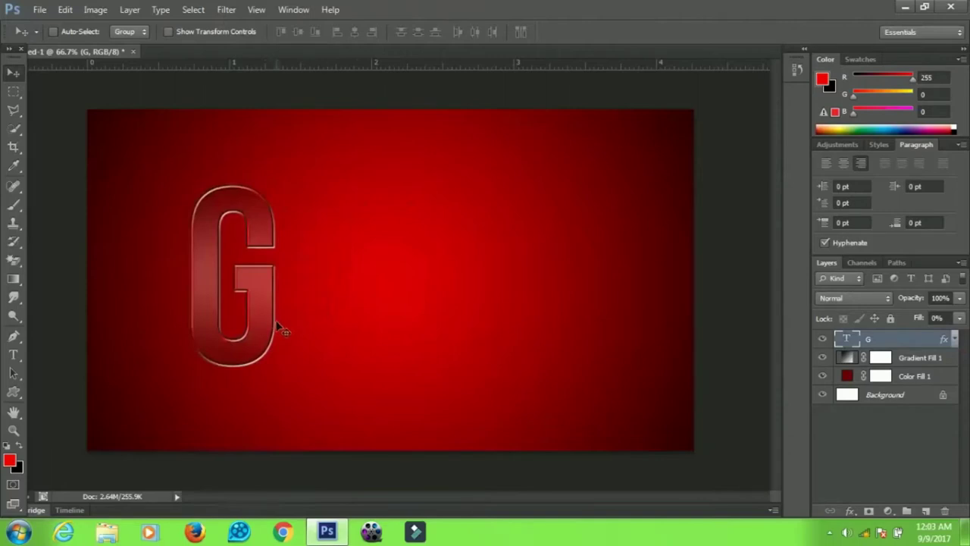
drag(256, 299, 330, 298)
key(t)
click(331, 298)
key(ctrl+a)
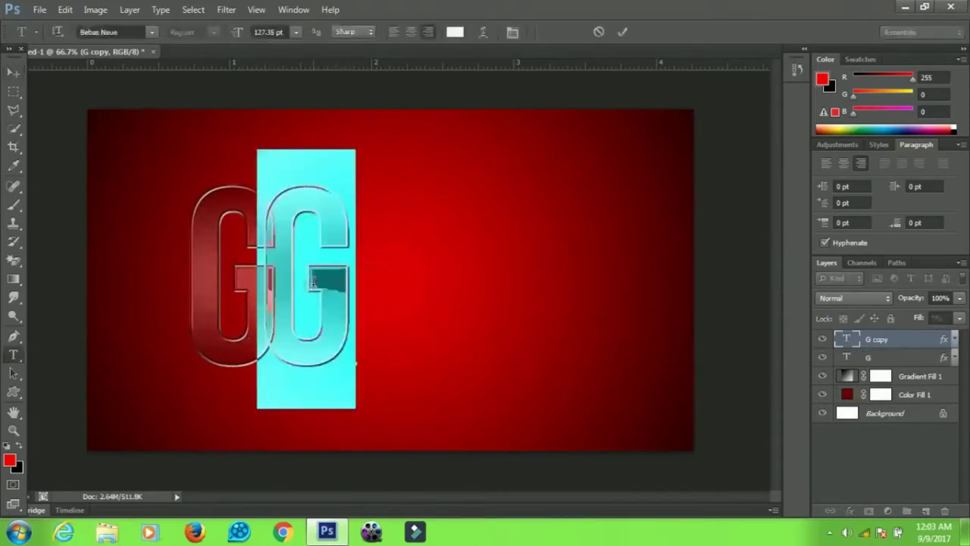
text(L)
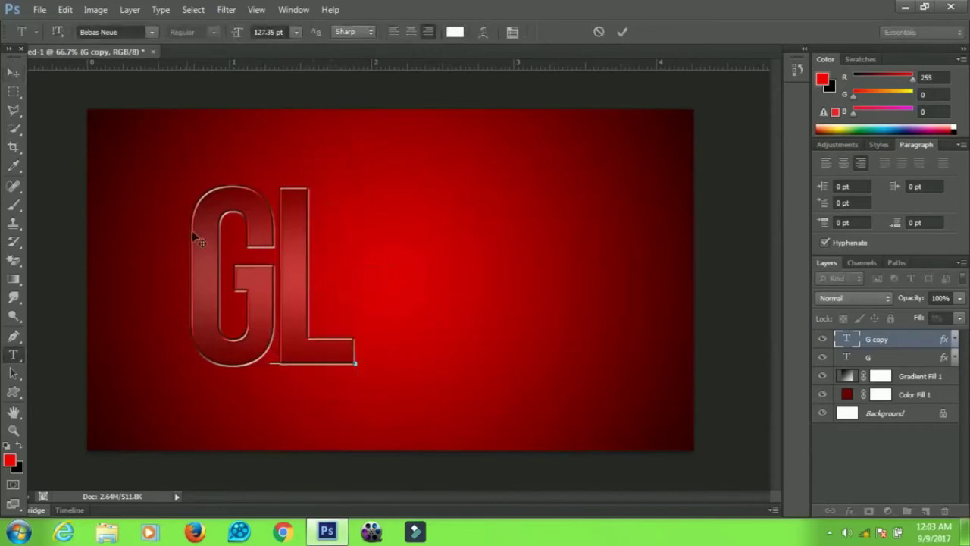
click(11, 74)
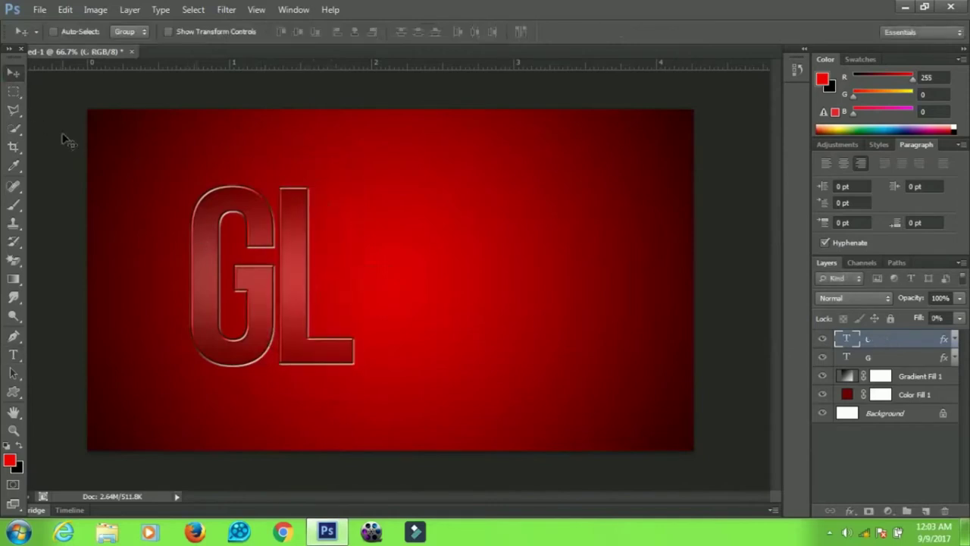
key(Left)
key(Left)
key(Left)
key(Left)
key(Left)
key(Left)
key(Left)
key(Left)
key(Left)
key(Left)
key(Left)
key(Left)
key(Left)
key(Left)
key(Left)
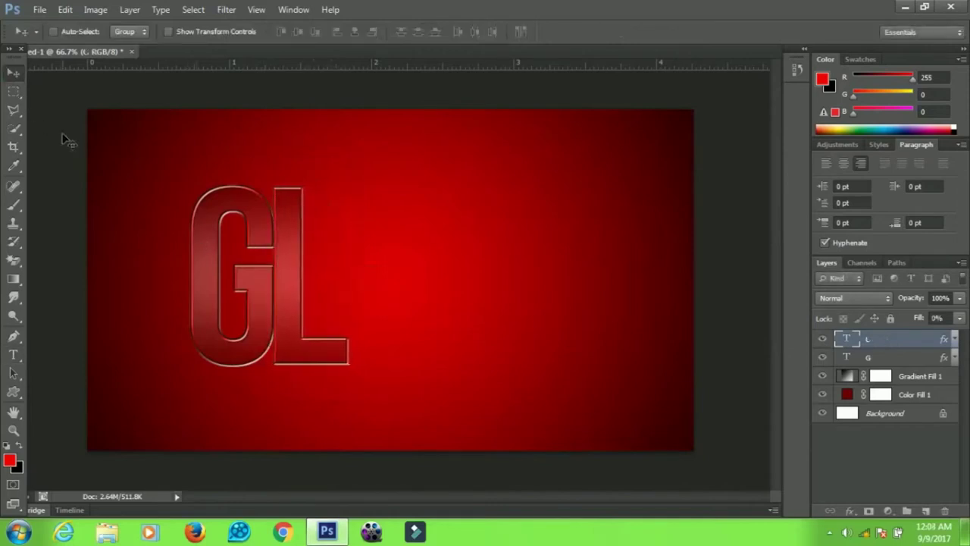
- Duplicate the L into an A positioned to its right
key(ctrl+j)
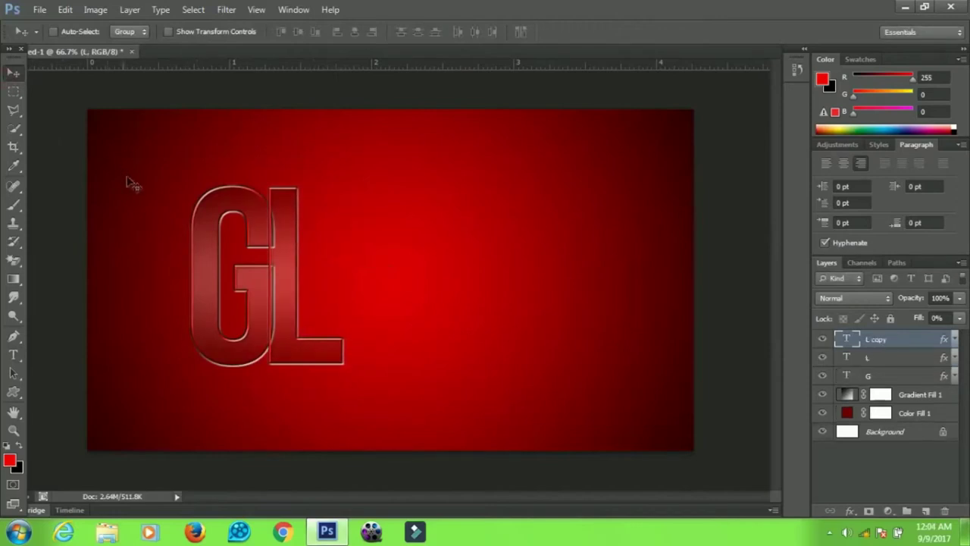
drag(298, 262, 371, 262)
key(t)
click(361, 288)
text(A)
click(10, 74)
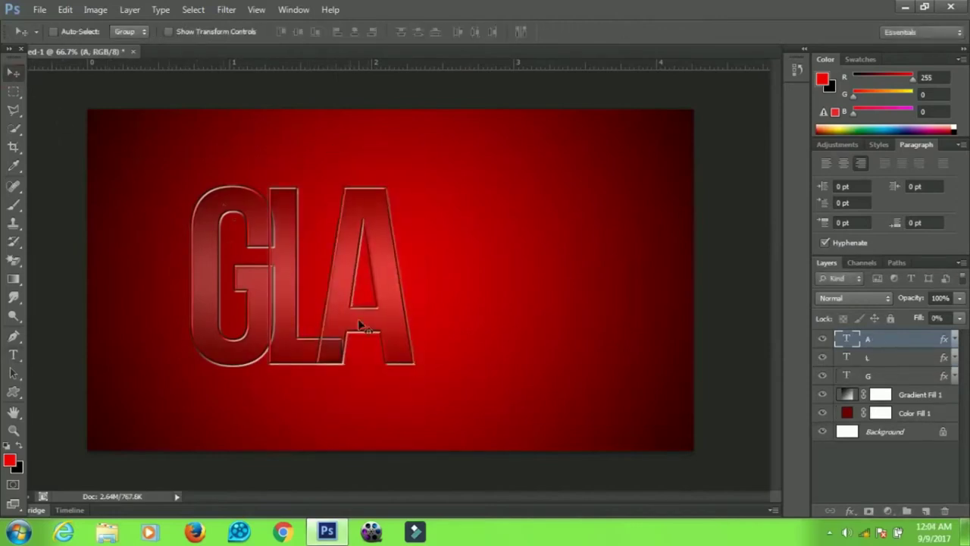
- Duplicate the A into an S placed to its right, nudged closer to the A
key(ctrl+plus)
key(ctrl+j)
drag(424, 311, 560, 309)
key(t)
click(502, 277)
key(BackSpace)
text(D)
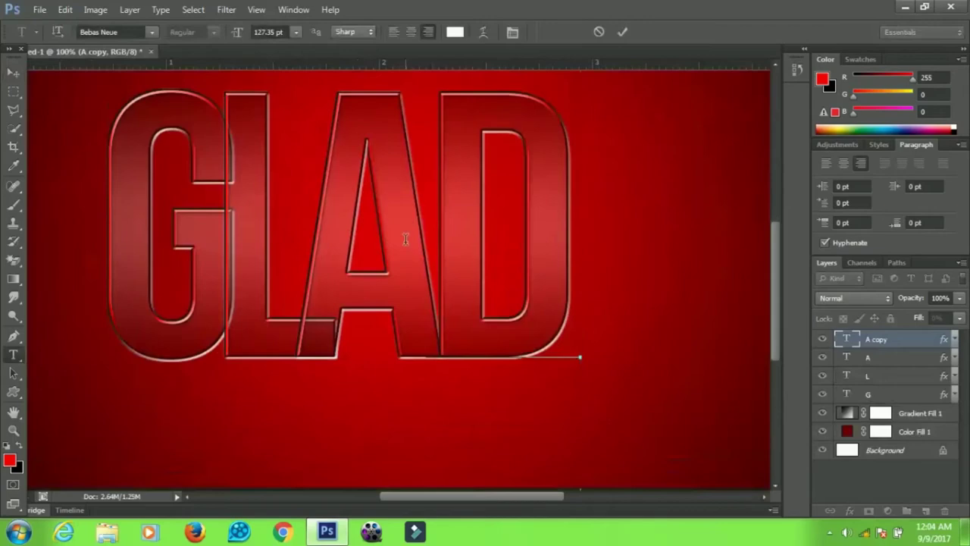
key(BackSpace)
text(S)
click(13, 72)
key(shift+Left)
key(shift+Left)
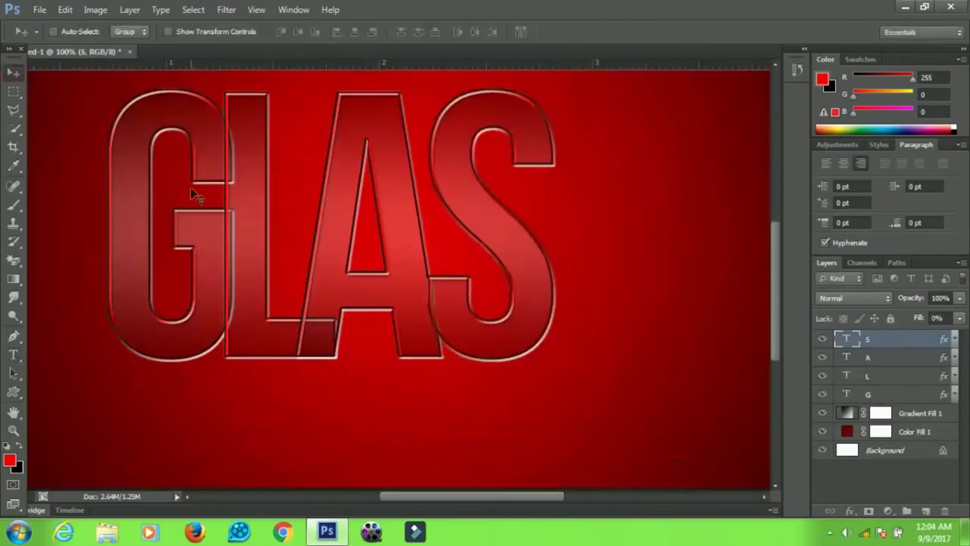
- Duplicate the S into a final S completing GLASS, then zoom out to view the word
key(ctrl+j)
drag(503, 250, 610, 253)
key(ctrl+minus)
key(ctrl+plus)
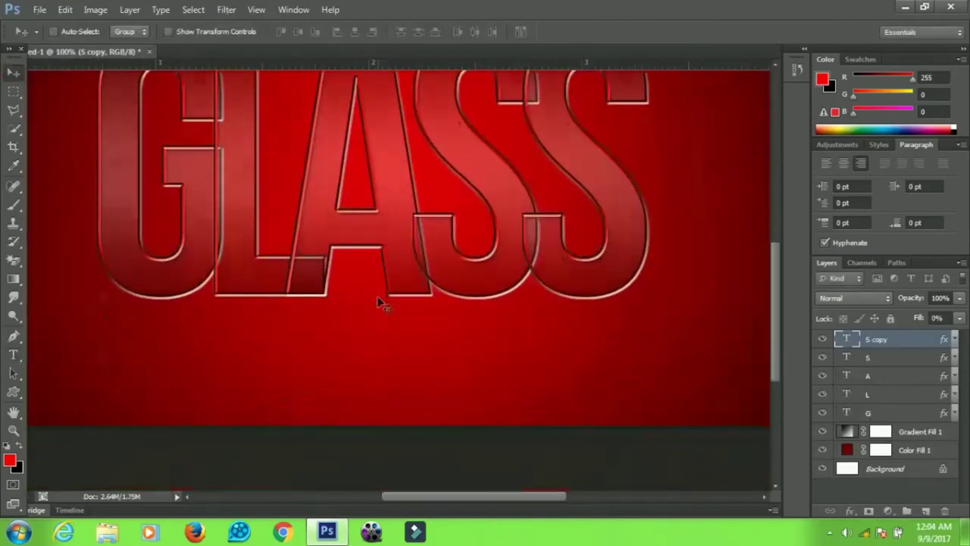
key(ctrl+minus)
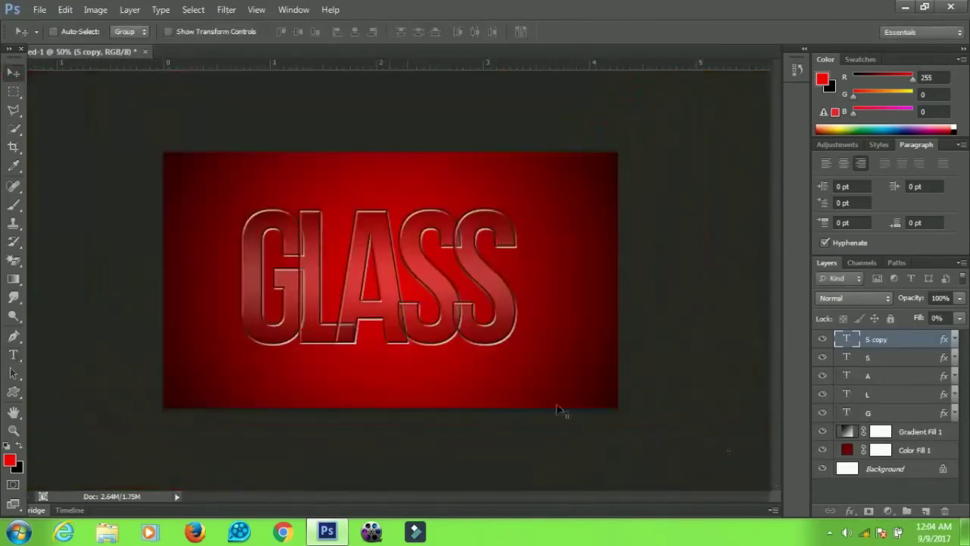
- Group the five letter layers into Group 1, duplicate it as Group 1 copy, and hide Group 1
click(896, 415)
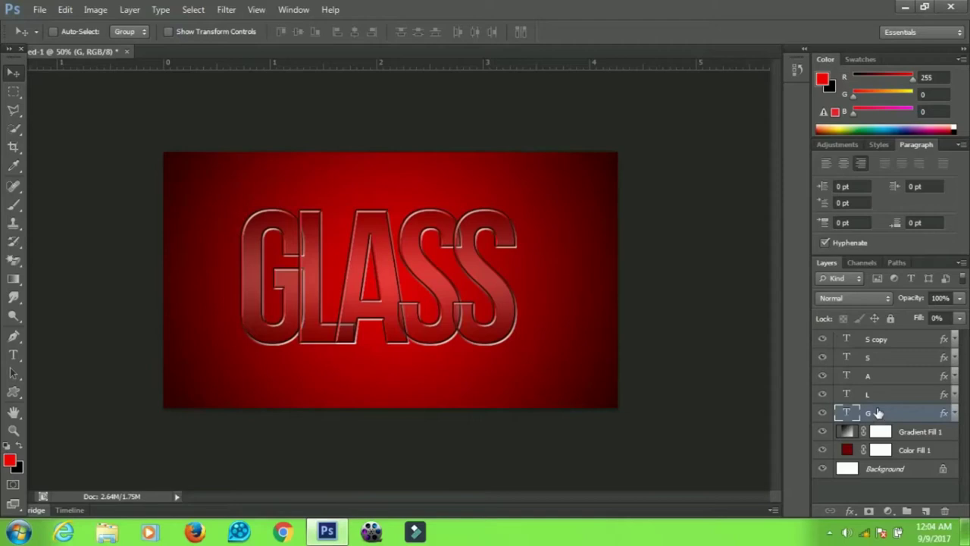
shift+click(879, 341)
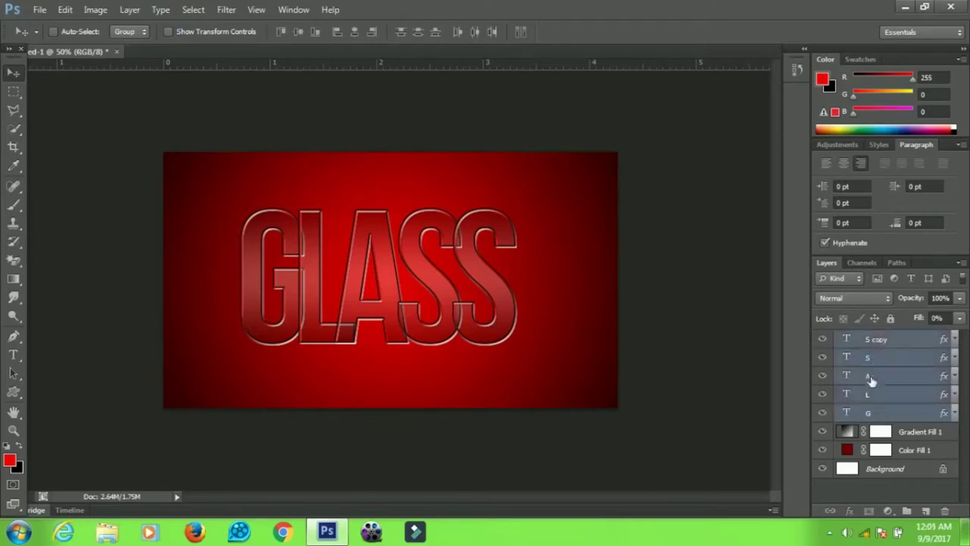
key(ctrl+g)
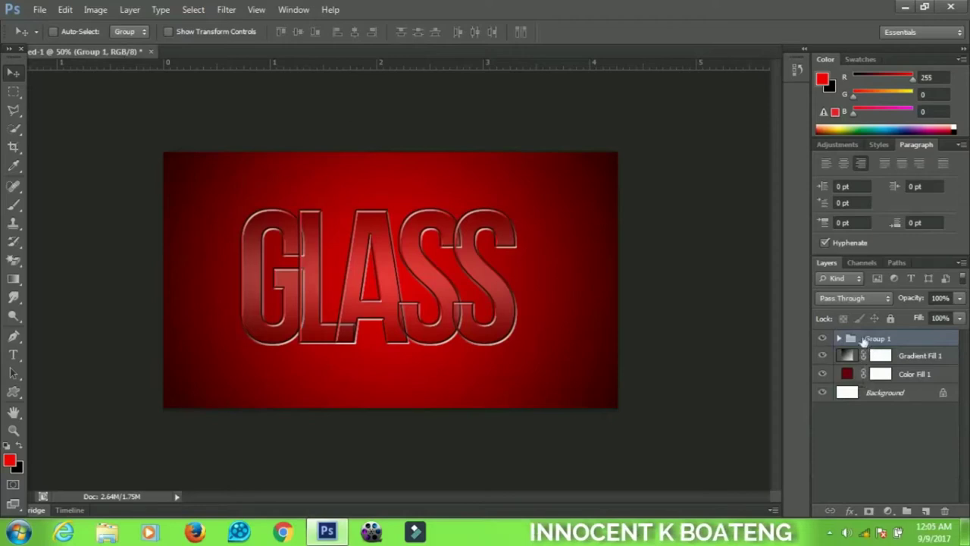
key(ctrl+j)
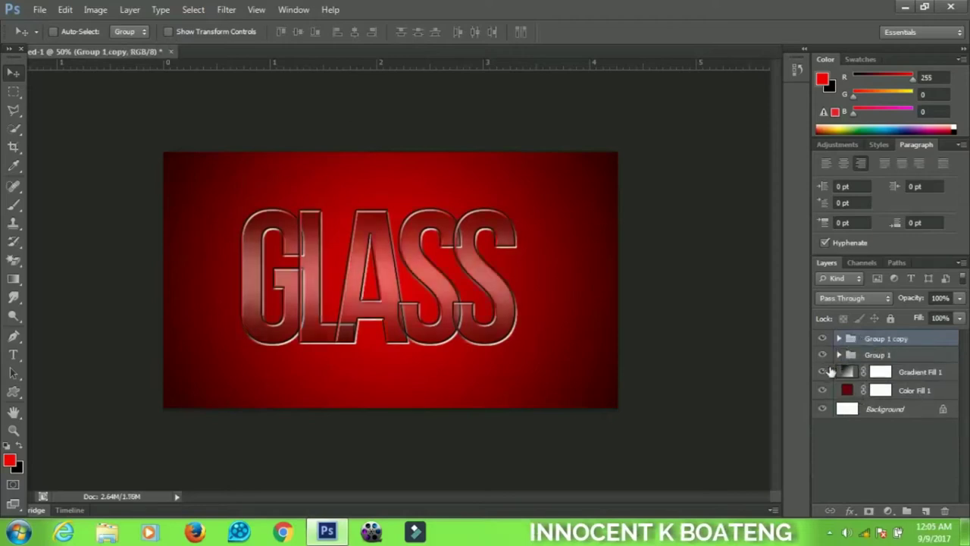
click(822, 355)
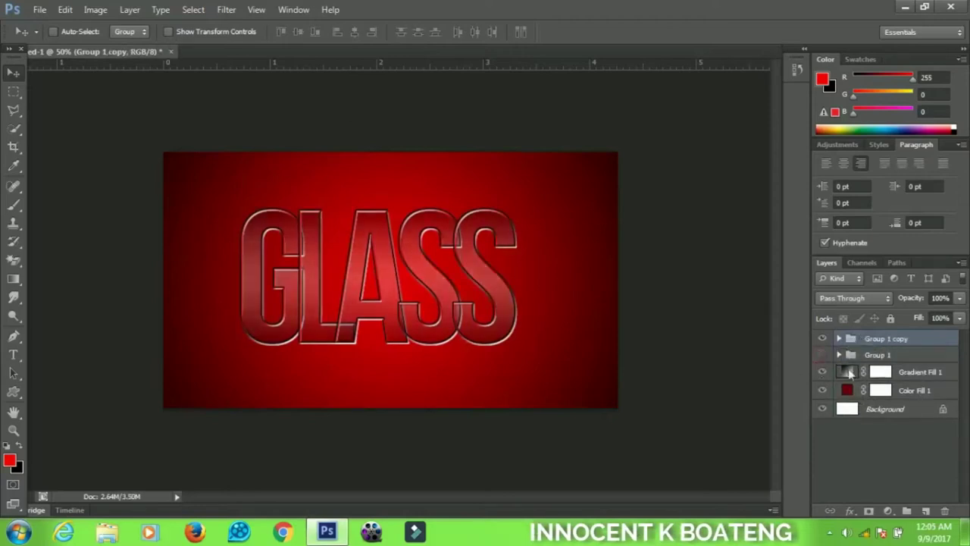
- Convert Group 1 copy to a smart object, then rasterize it into a single layer
right_click(881, 345)
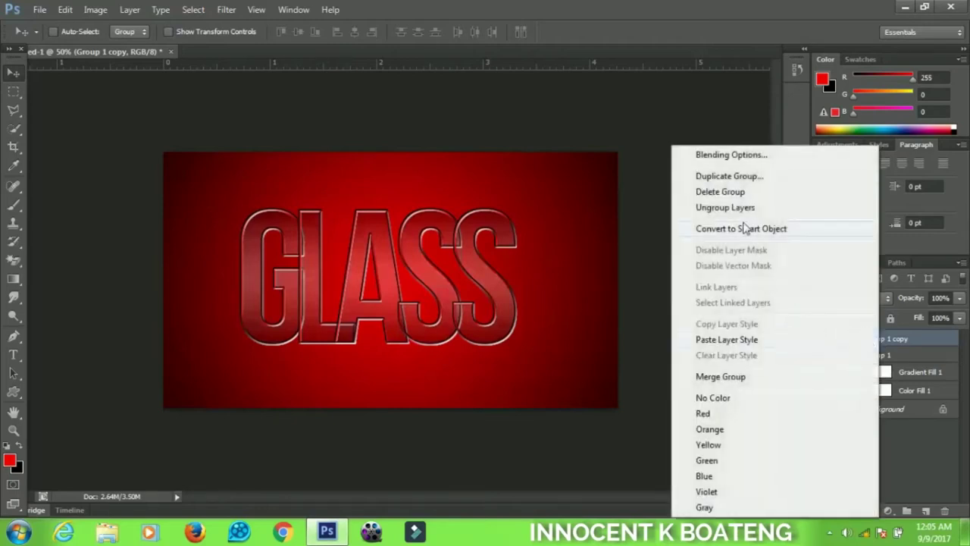
click(744, 229)
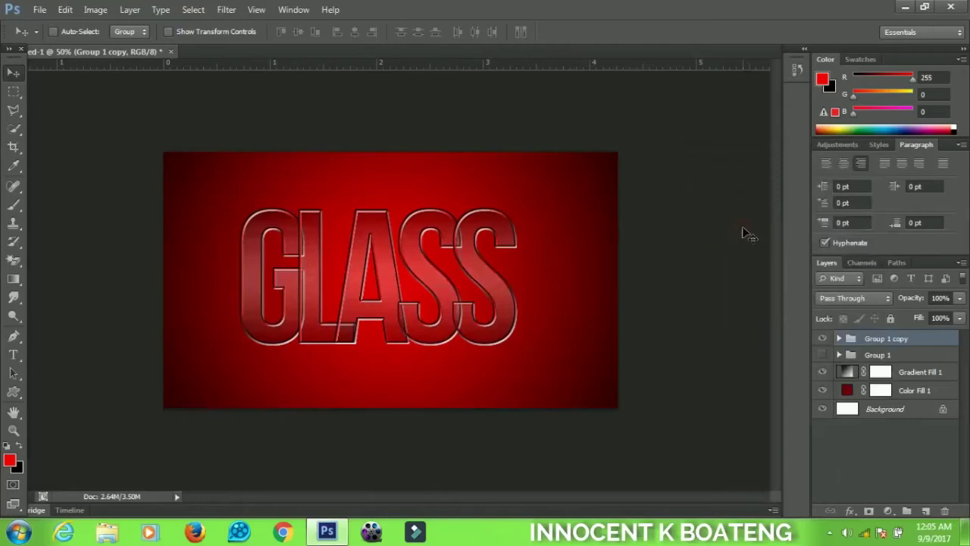
right_click(872, 340)
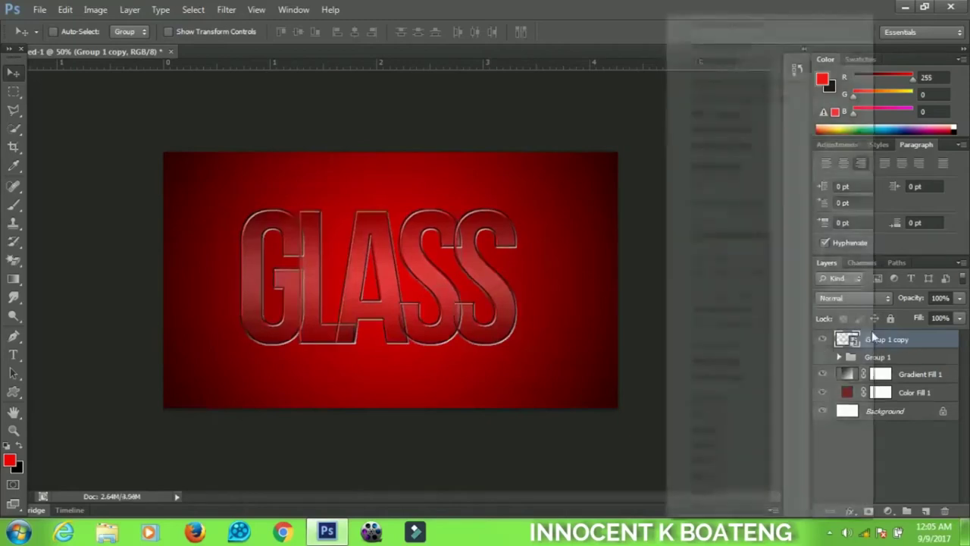
click(730, 167)
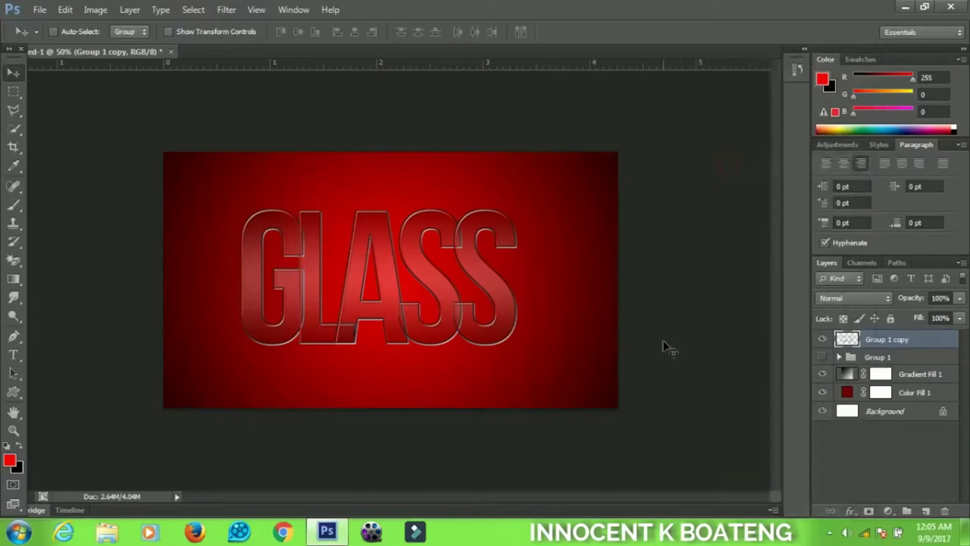
- Centre the GLASS text horizontally and vertically on the canvas
key(ctrl+a)
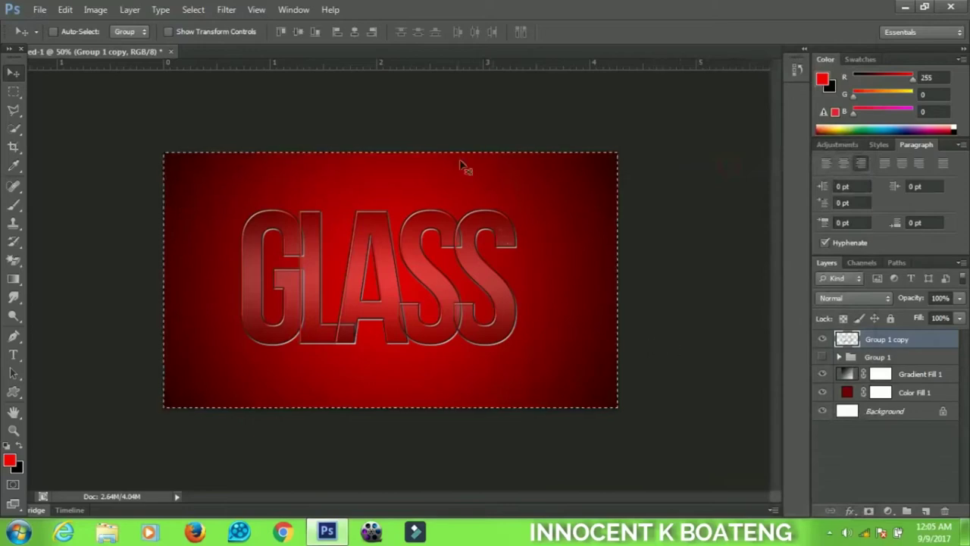
click(352, 35)
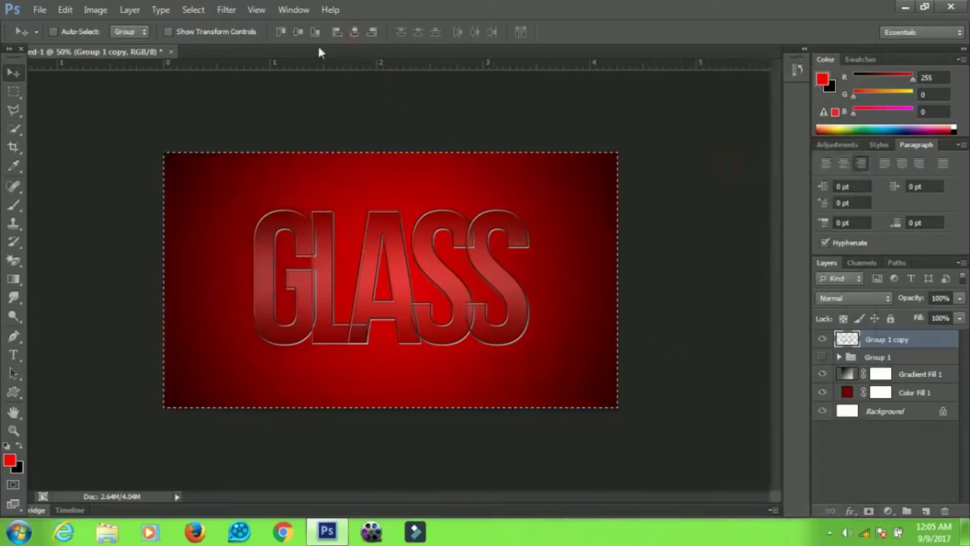
click(298, 36)
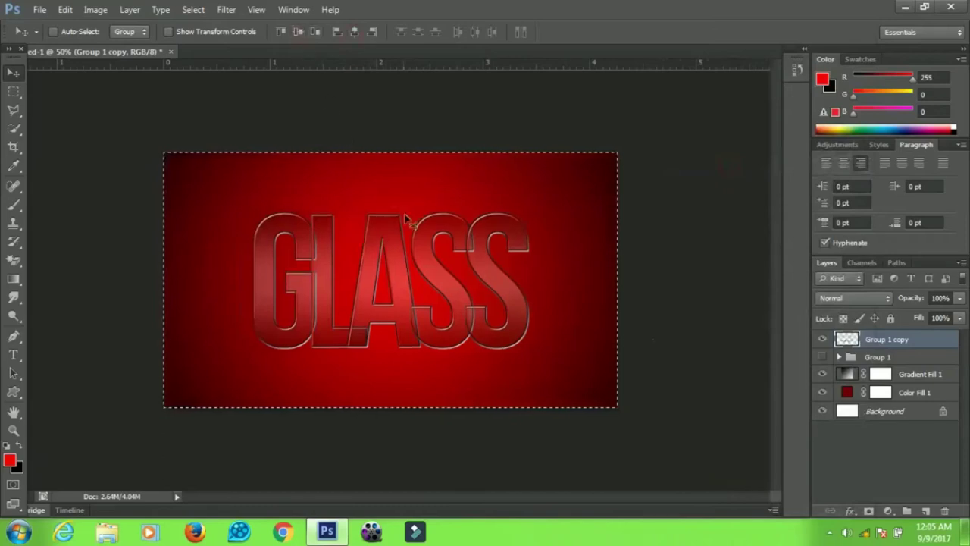
key(ctrl+d)
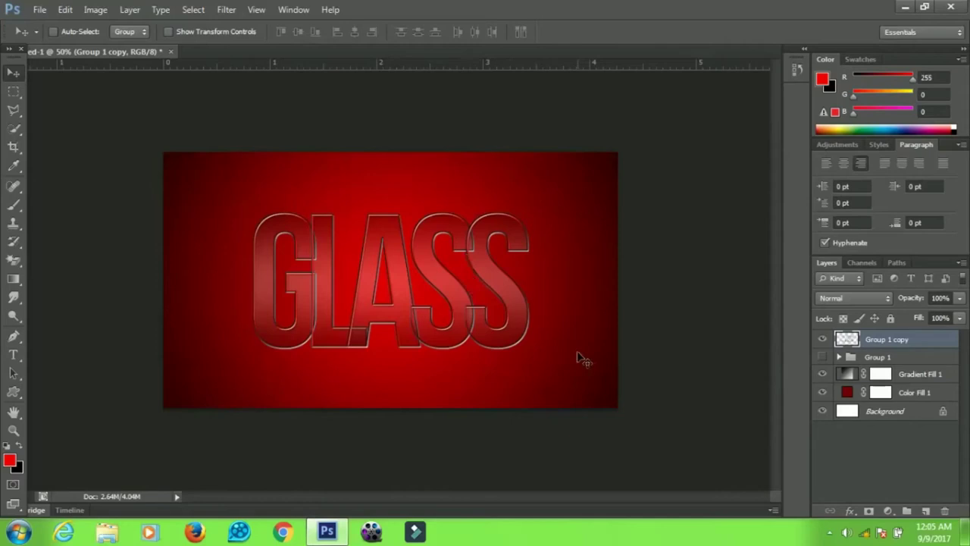
key(ctrl+t)
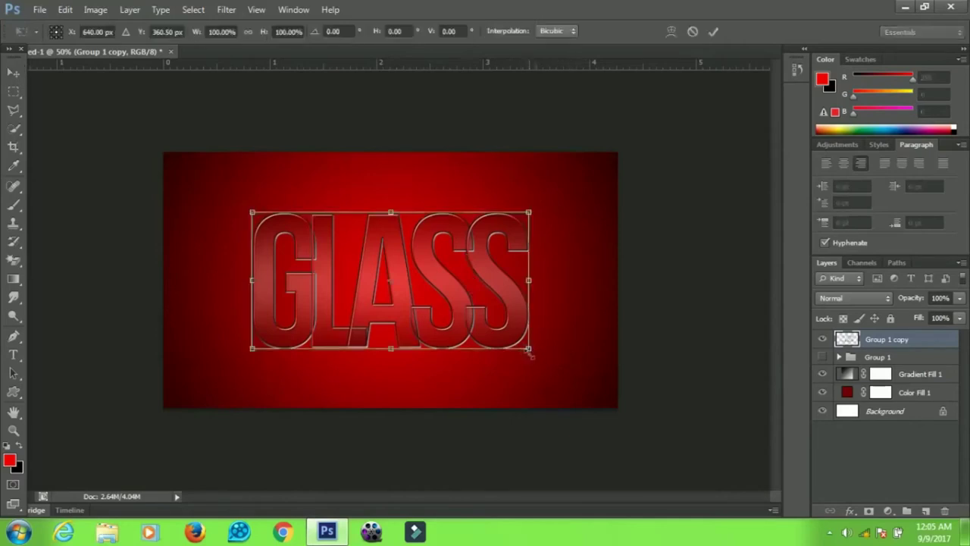
- Enlarge the GLASS text to about 111% and stack two duplicates, Group 1 copy 2 and copy 3
drag(531, 354, 545, 362)
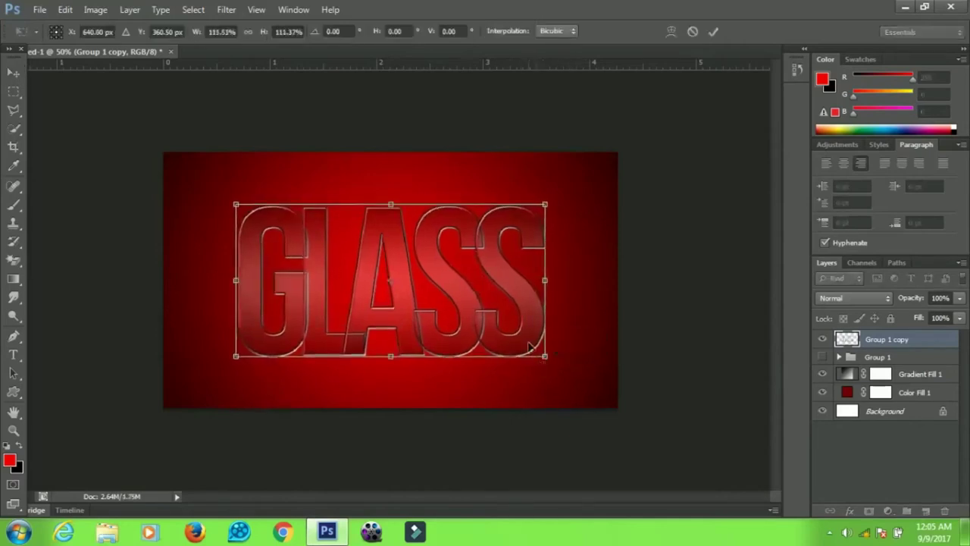
key(Return)
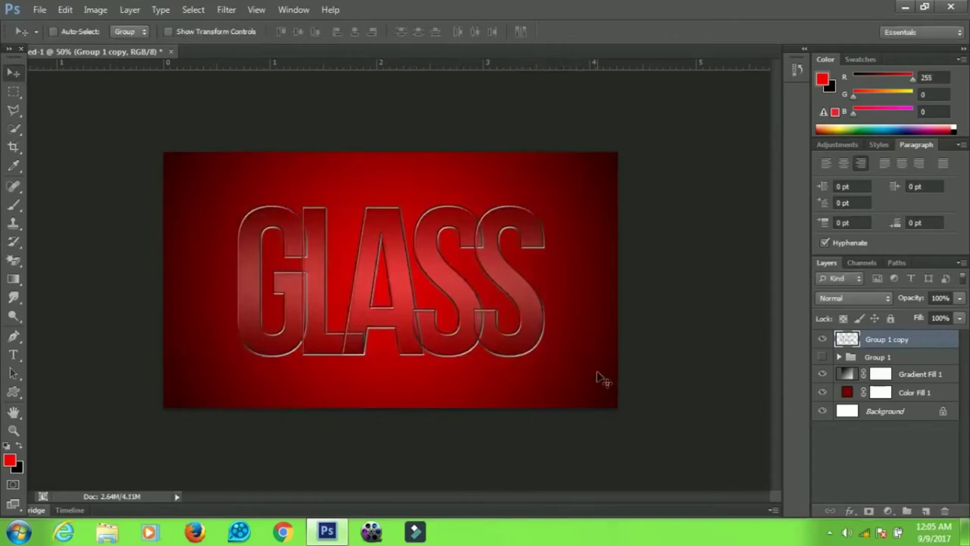
key(ctrl+j)
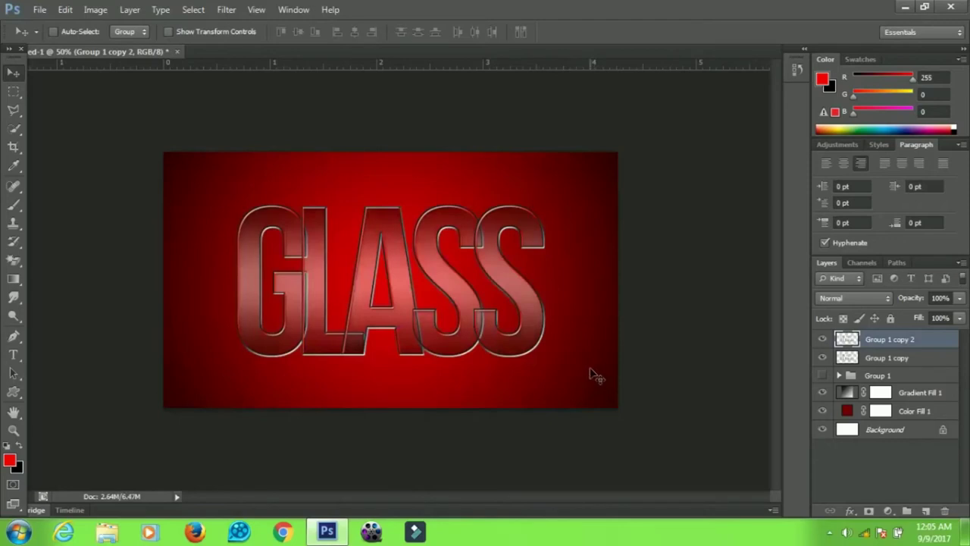
key(ctrl+j)
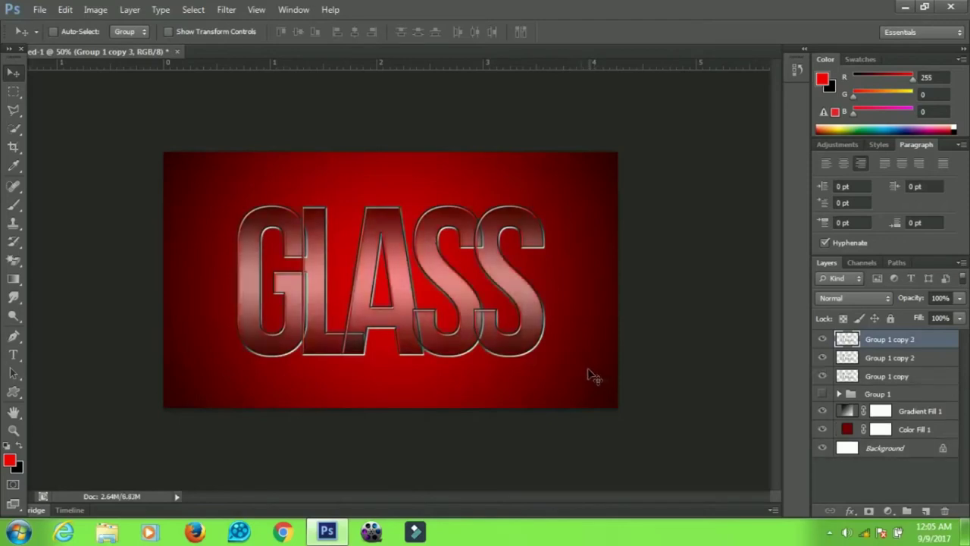
key(ctrl+t)
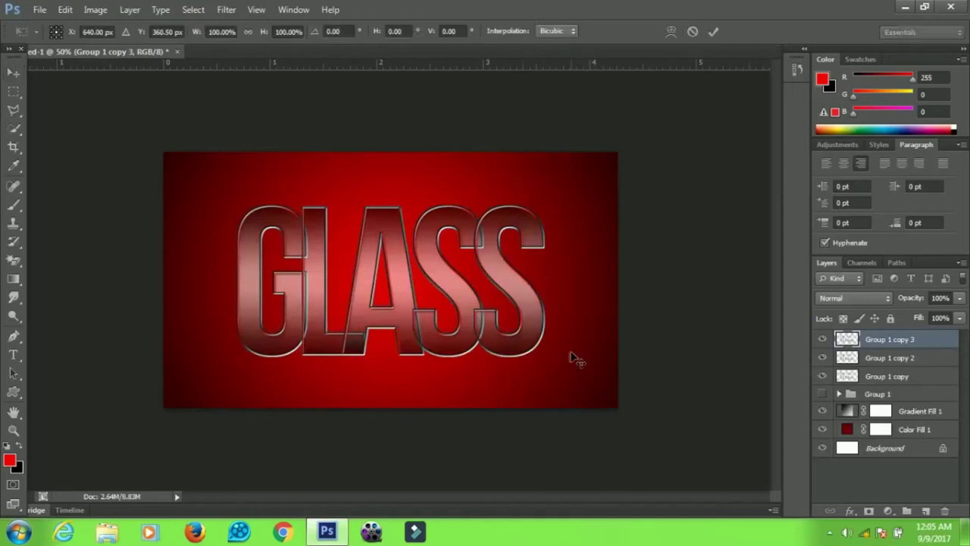
- Flip Group 1 copy 3 vertically and move it below the GLASS word as a reflection
right_click(478, 283)
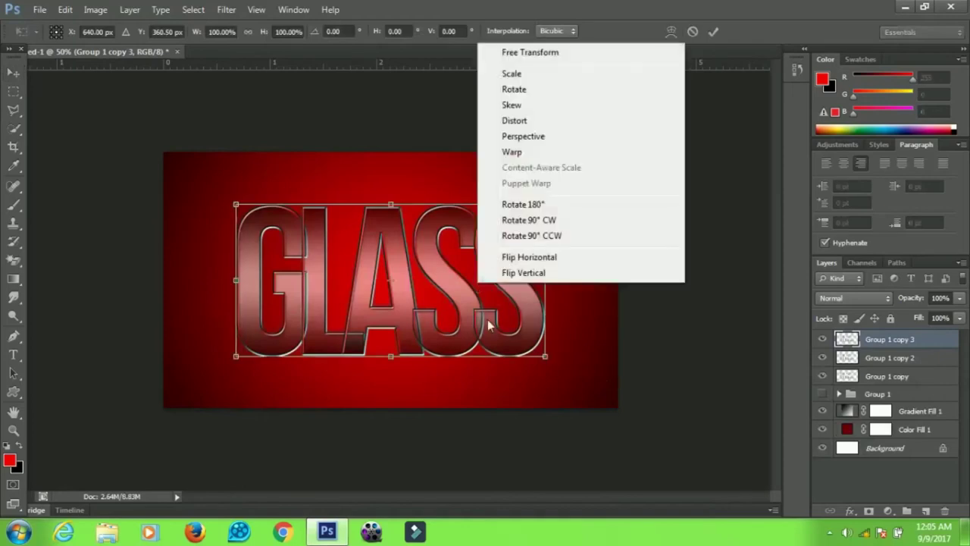
click(525, 275)
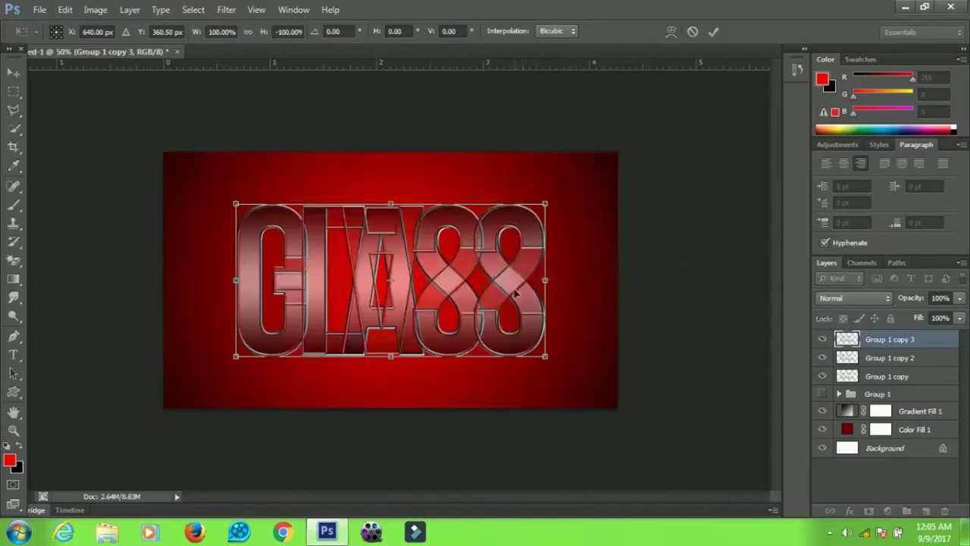
key(Return)
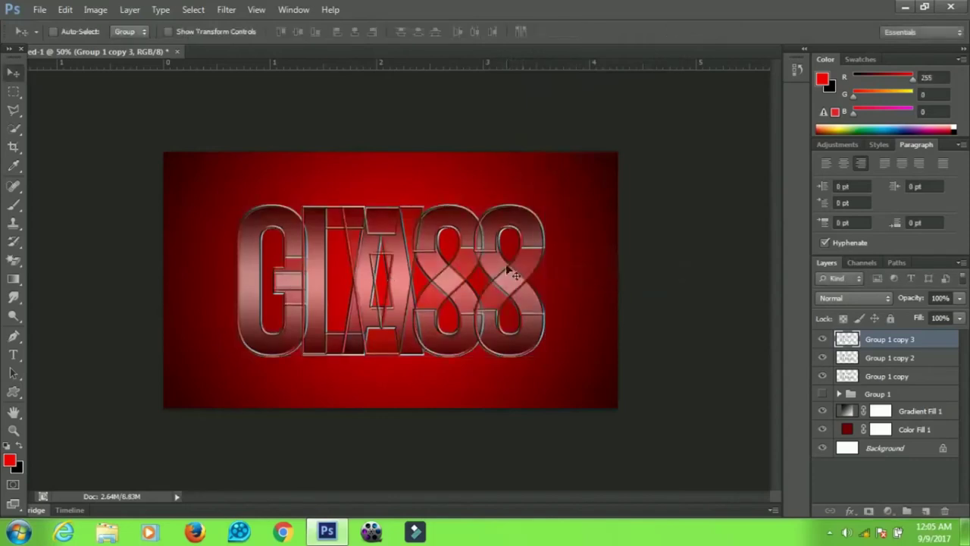
drag(509, 271, 486, 384)
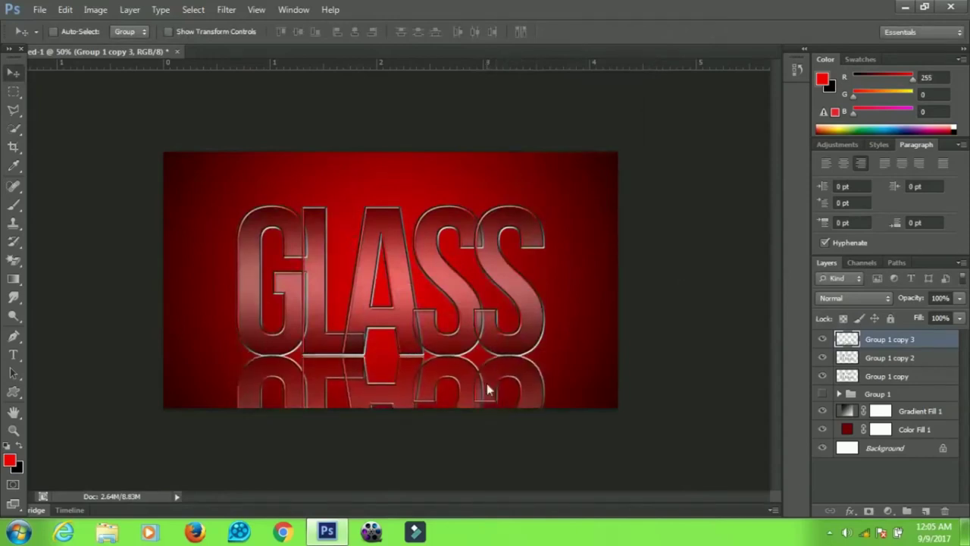
- Mask Group 1 copy 3 with a Foreground to Transparent gradient so the reflection fades out
click(868, 512)
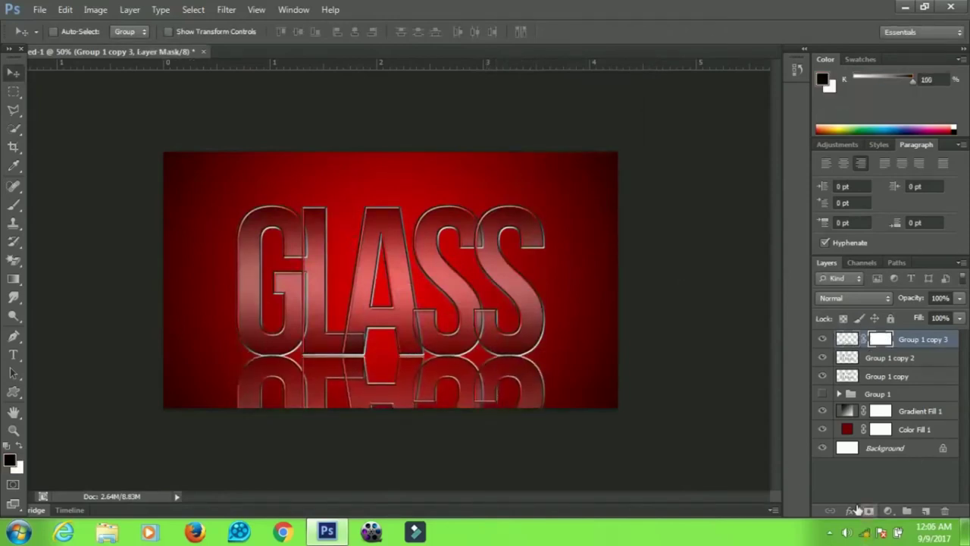
click(13, 278)
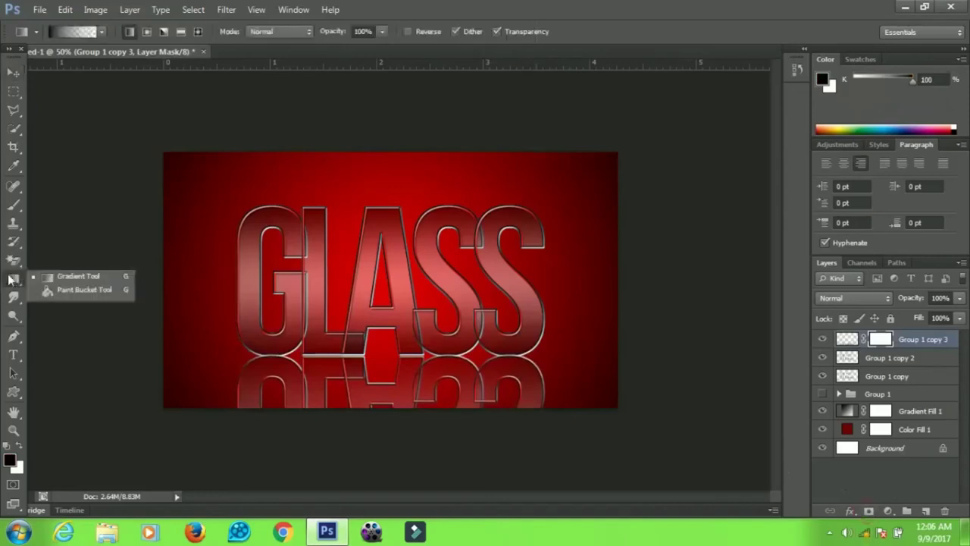
click(63, 275)
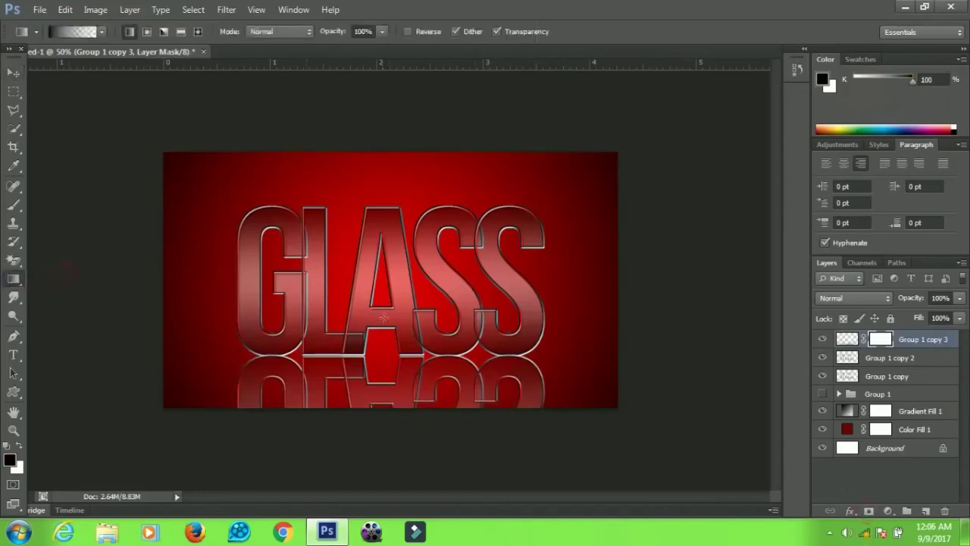
click(79, 32)
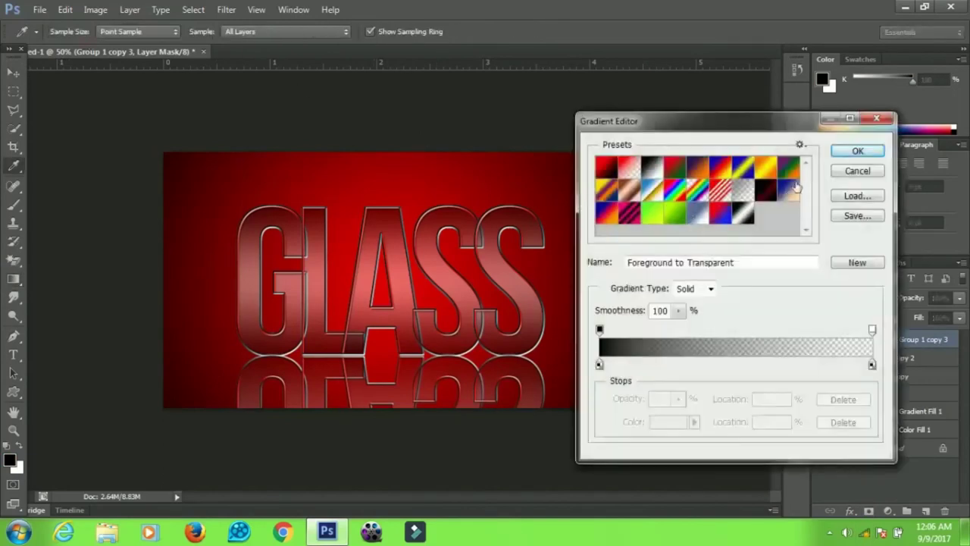
click(856, 152)
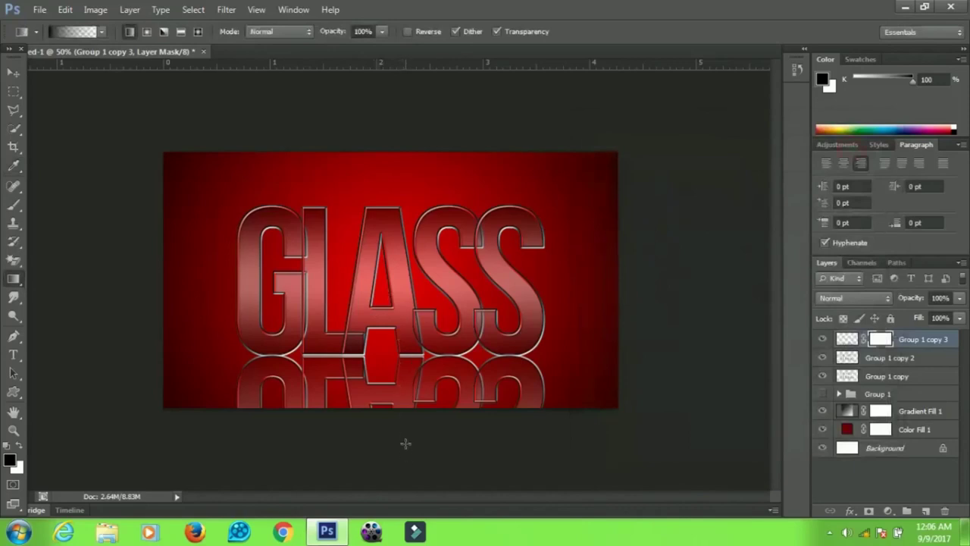
drag(403, 451, 408, 187)
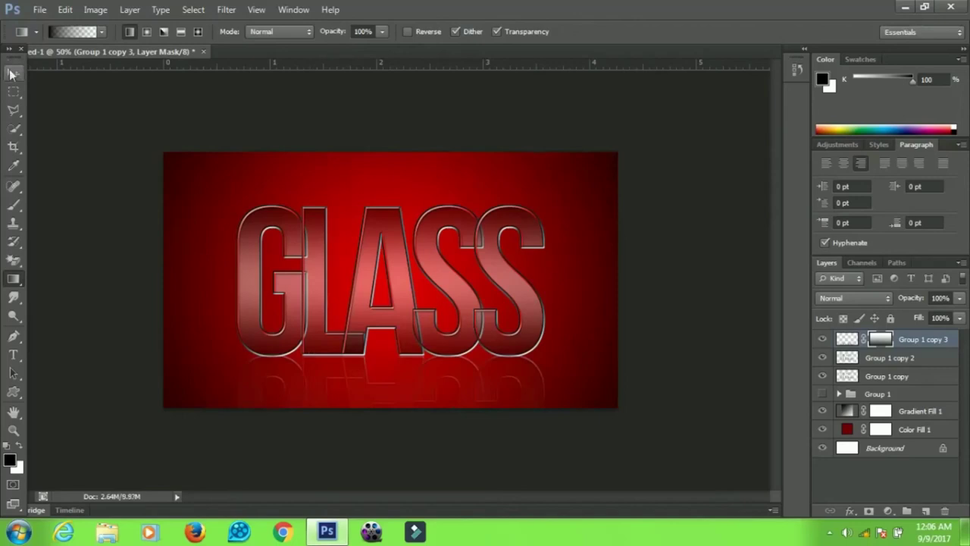
click(13, 72)
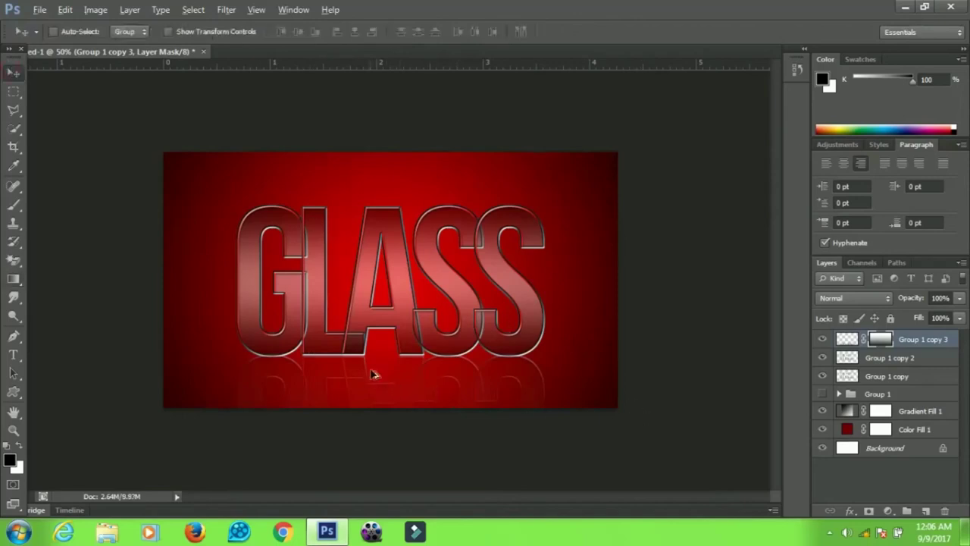
key(ctrl+plus)
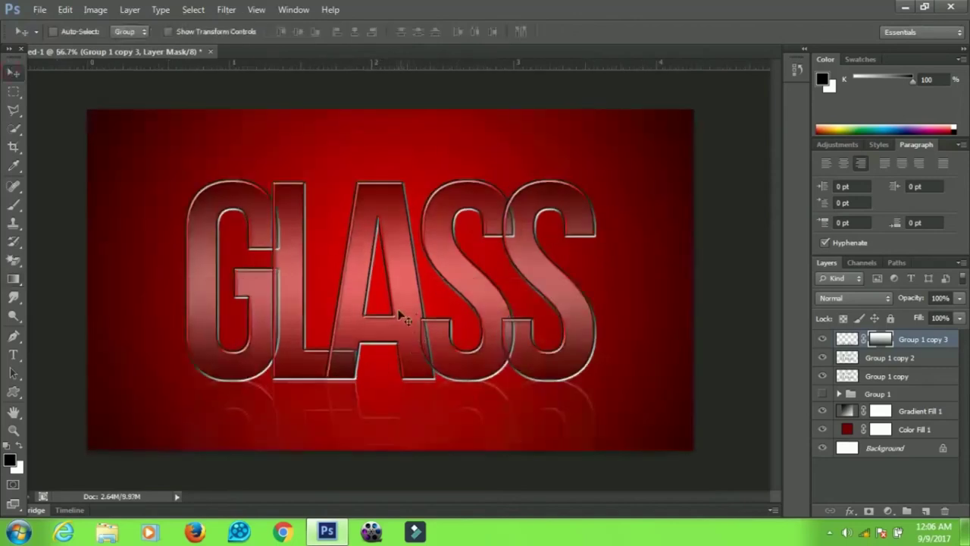